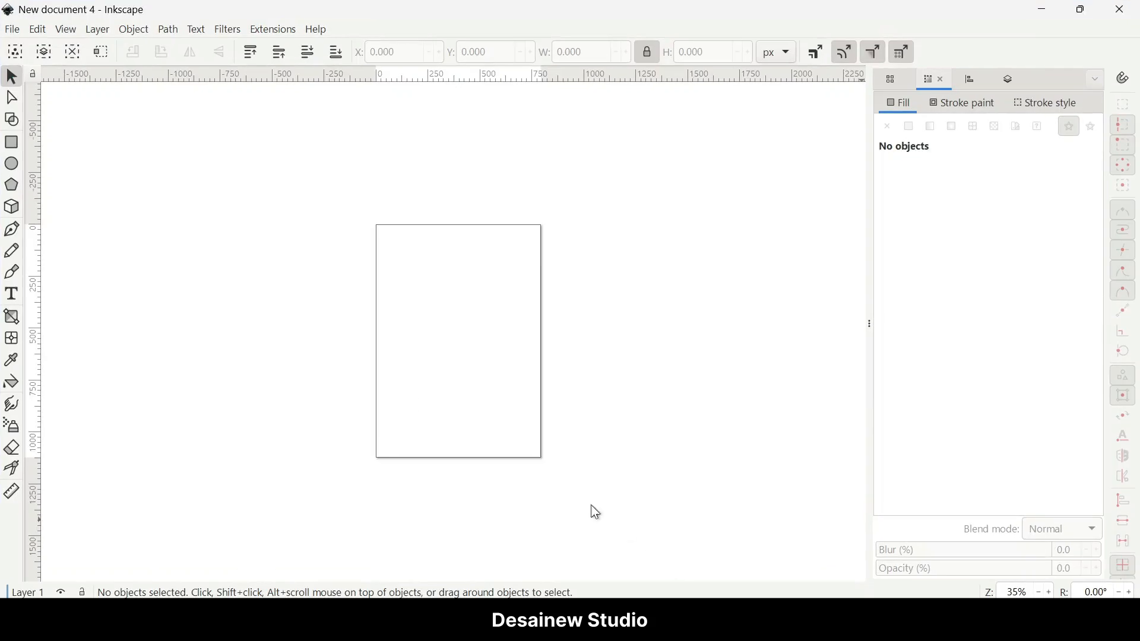
Step: Draw a circle with the Ellipse tool, about 311 px in radius
left_click_drag(293, 387, 423, 384)
key("ctrl")
scroll(444, 376, "down", 1)
left_click_drag(333, 367, 605, 361)
left_click_drag(674, 364, 767, 347)
left_click_drag(436, 341, 653, 339)
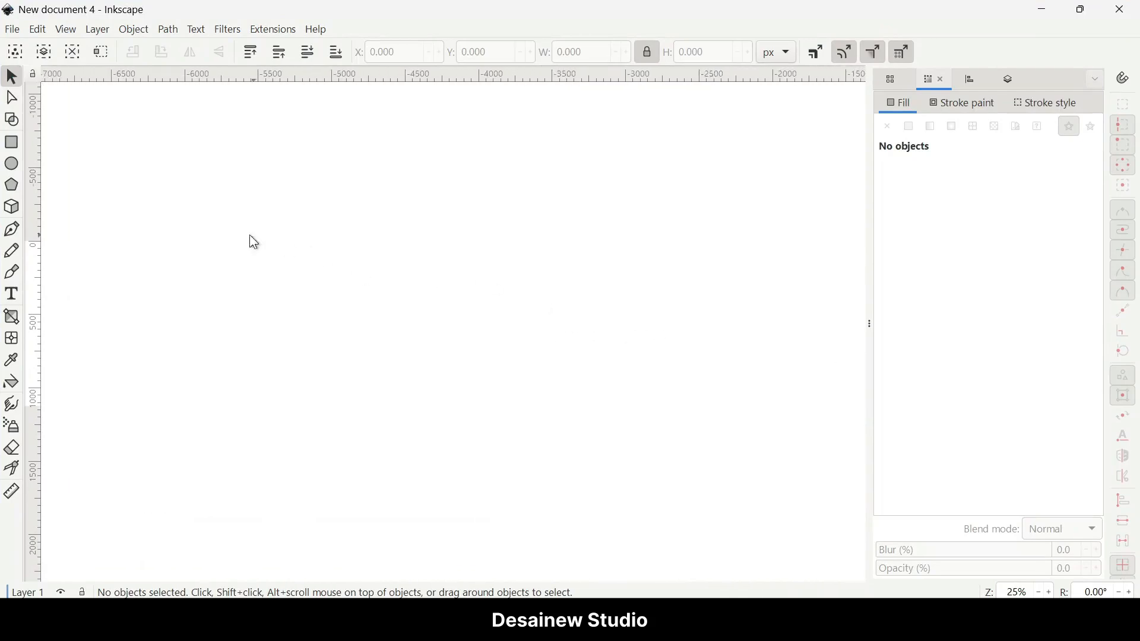
left_click(11, 164)
left_click_drag(300, 214, 395, 309)
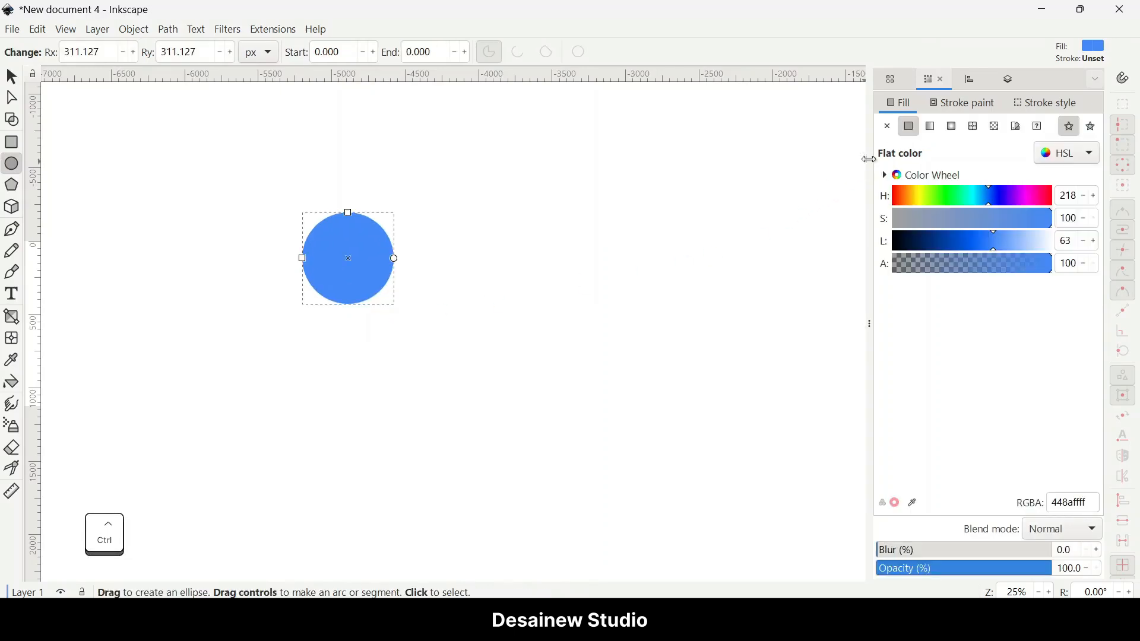
Step: Give the circle a flat black stroke and remove its fill
left_click(929, 104)
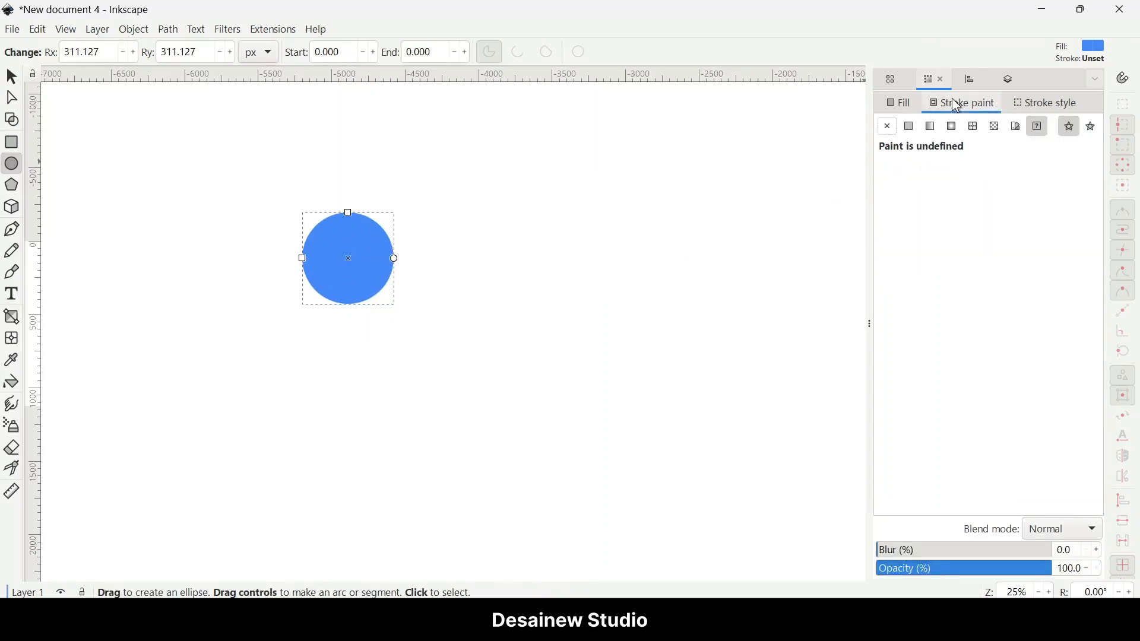
left_click(911, 127)
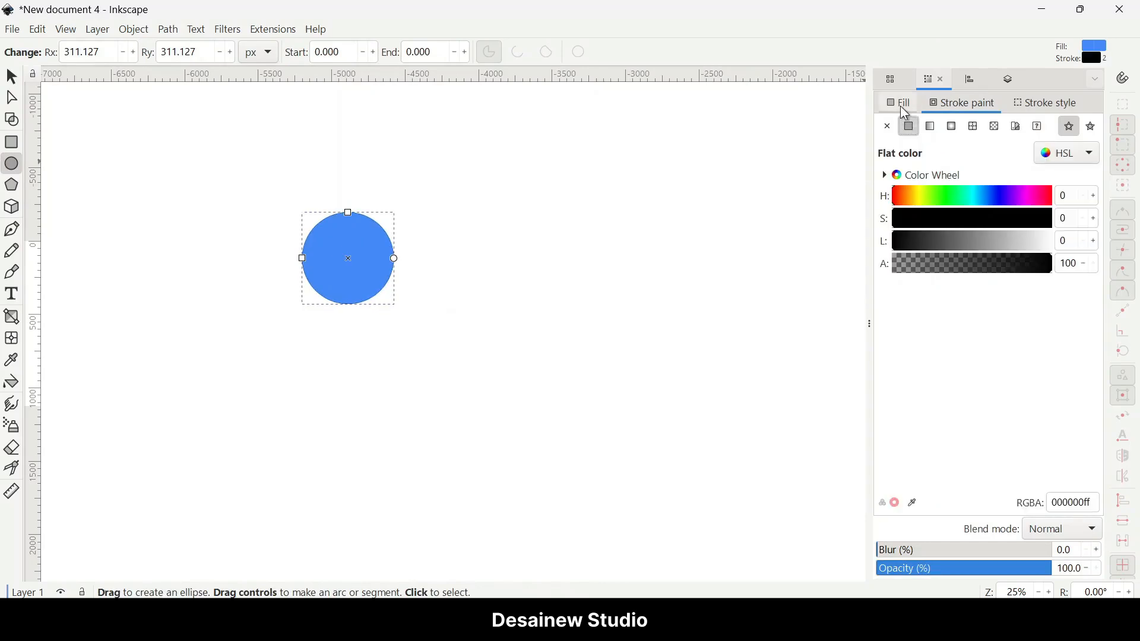
left_click(905, 112)
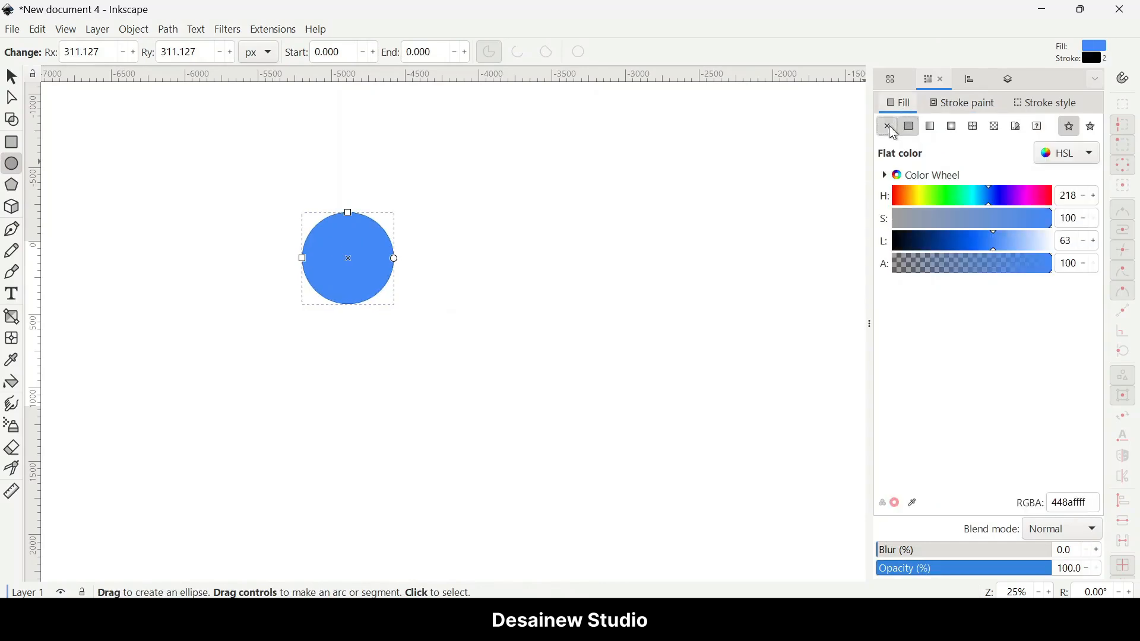
left_click(890, 128)
Step: Set the circle's stroke width to 2 px
left_click(1023, 105)
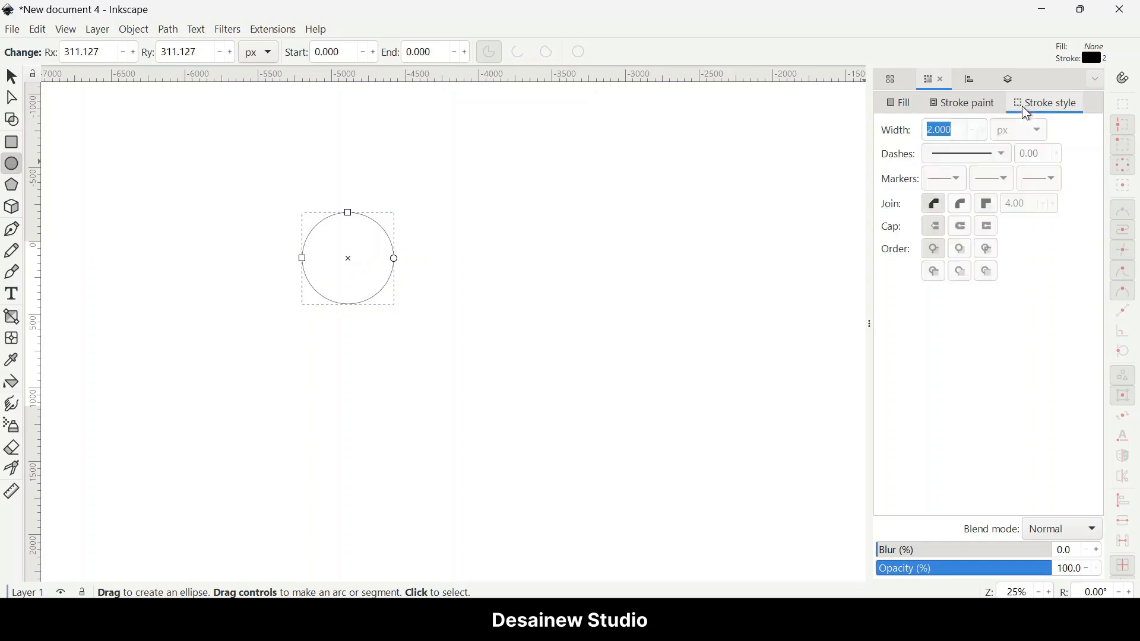
left_click(961, 134)
key("ctrl+a")
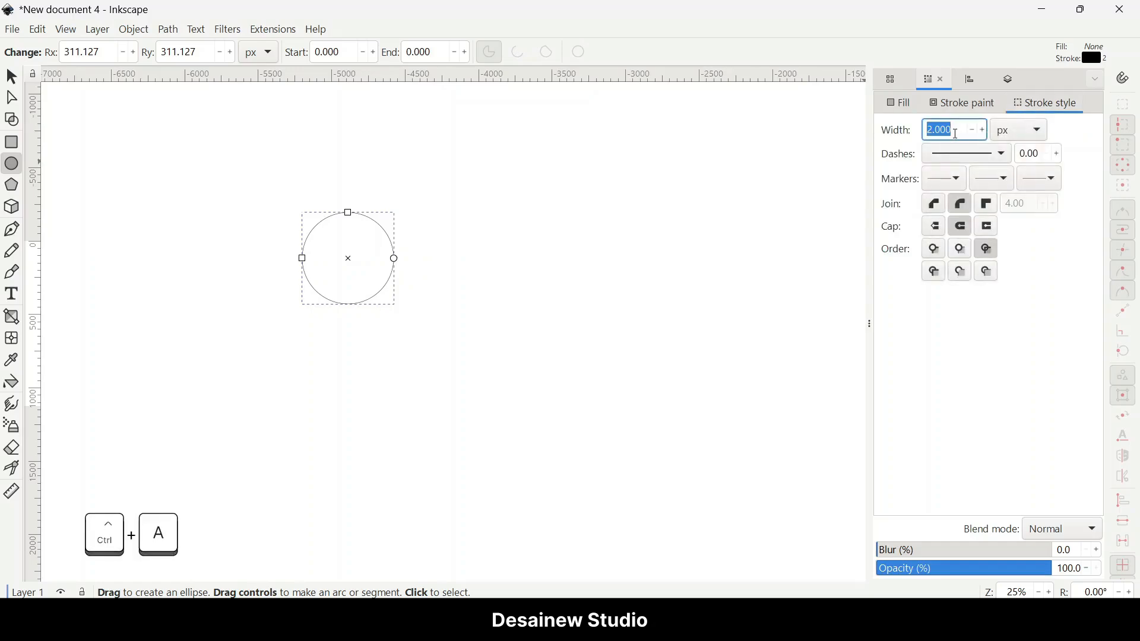
type("2")
key("Return")
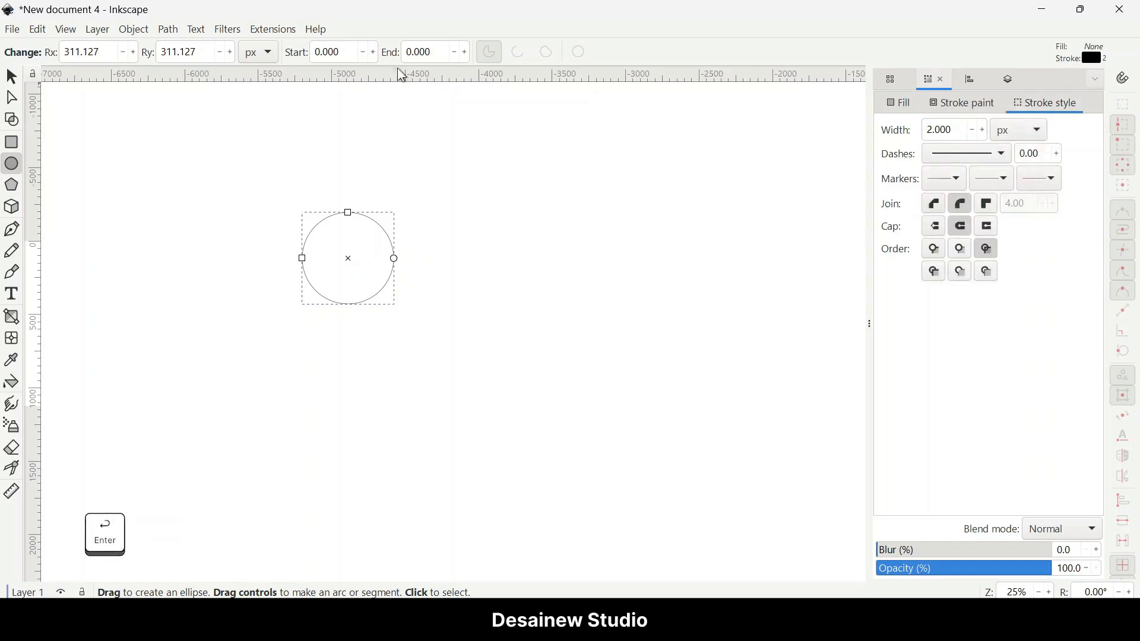
Step: Resize the circle to 100 × 100 px
left_click(11, 76)
left_click(579, 53)
key("ctrl+a")
type("100")
key("Return")
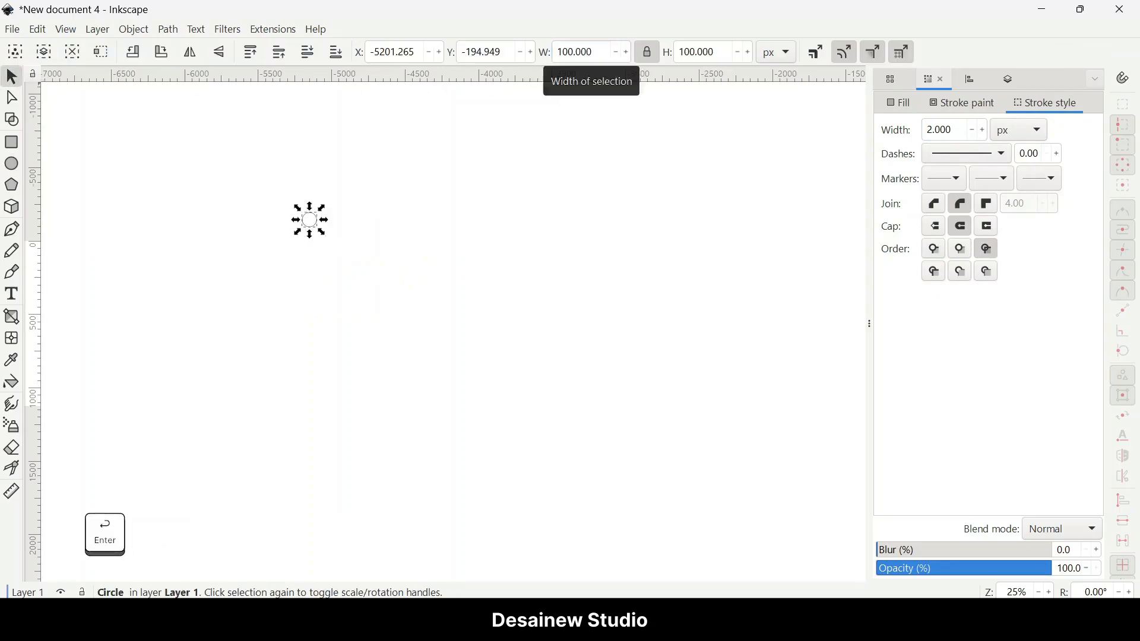
Step: Duplicate the circle and resize the copy to 75 × 75 px
scroll(294, 229, "up", 9, "ctrl")
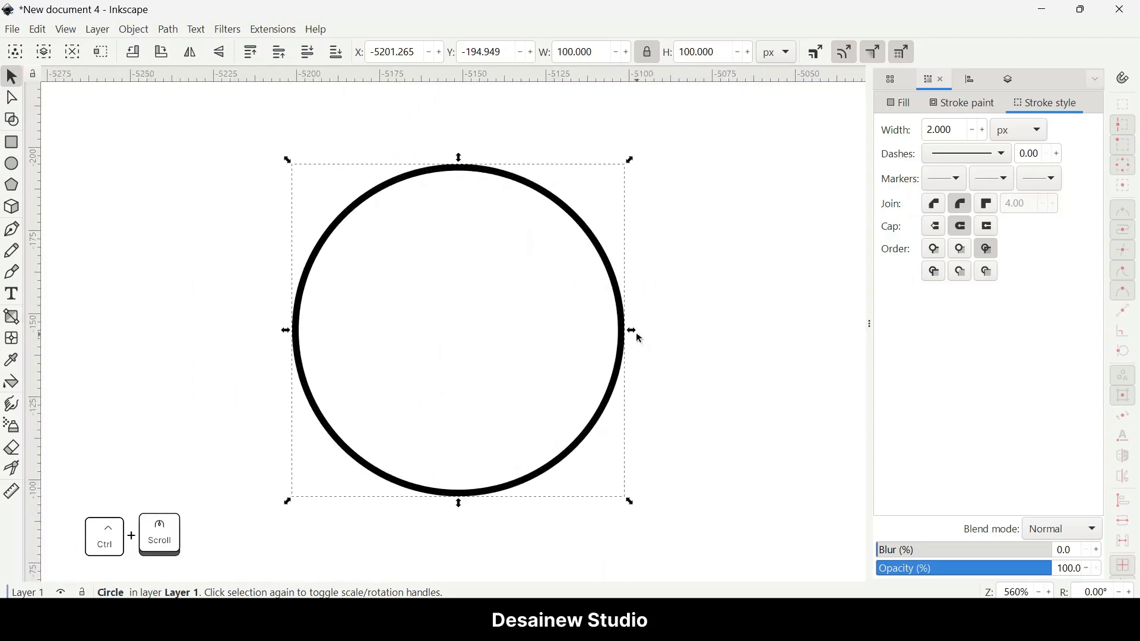
scroll(574, 356, "down", 1, "ctrl")
scroll(552, 384, "down", 2)
key("ctrl+d")
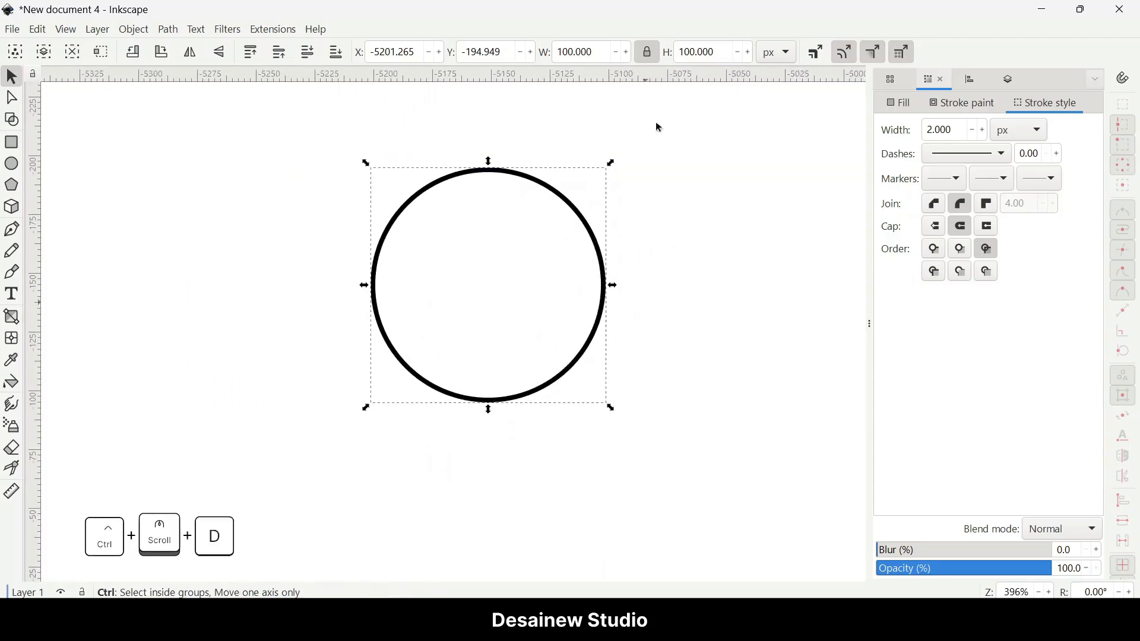
left_click(585, 52)
key("ctrl+a")
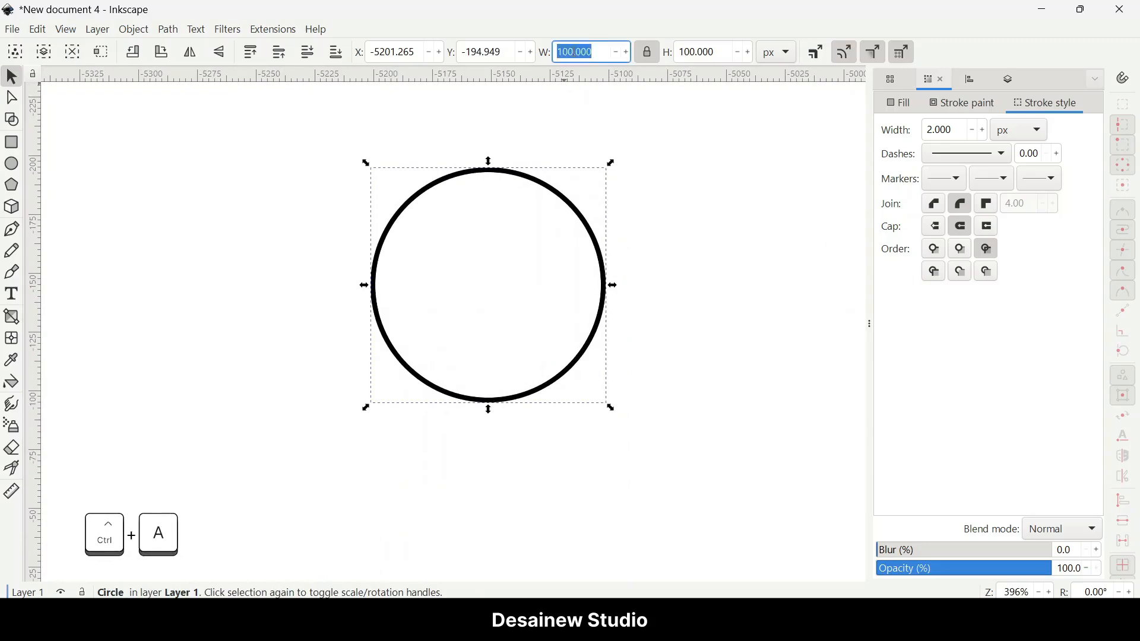
left_click(648, 52)
left_click(605, 54)
key("ctrl+a")
type("75")
key("Return")
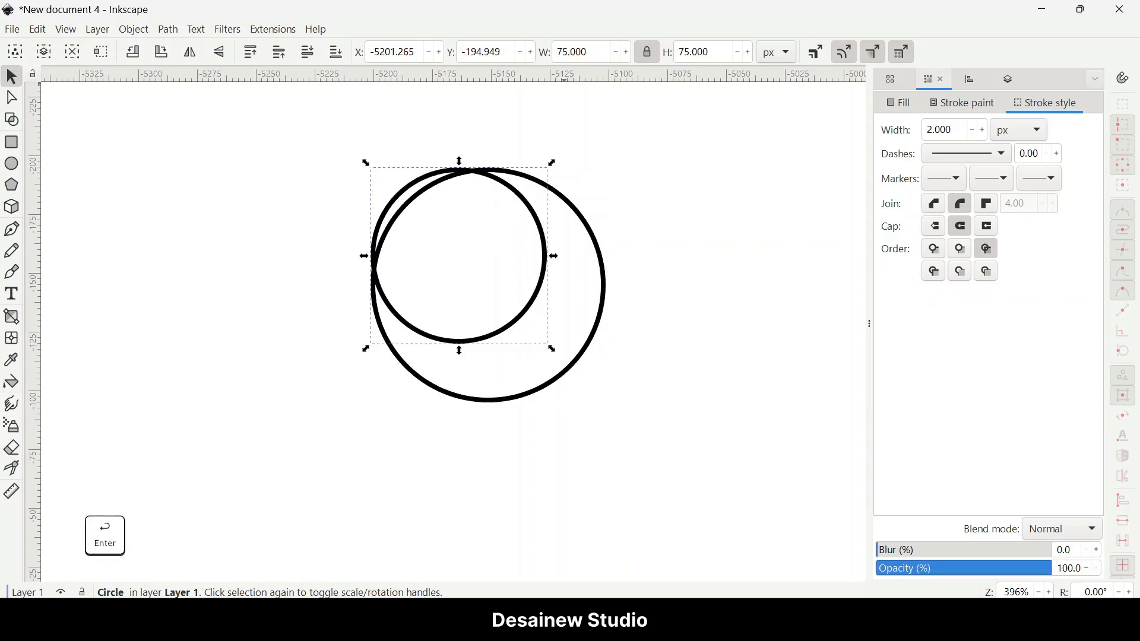
Step: Center the 75 px circle on the 100 px circle on both axes, aligning relative to the last selected object
key("shift")
left_click(604, 271, "shift")
key("ctrl+shift+a")
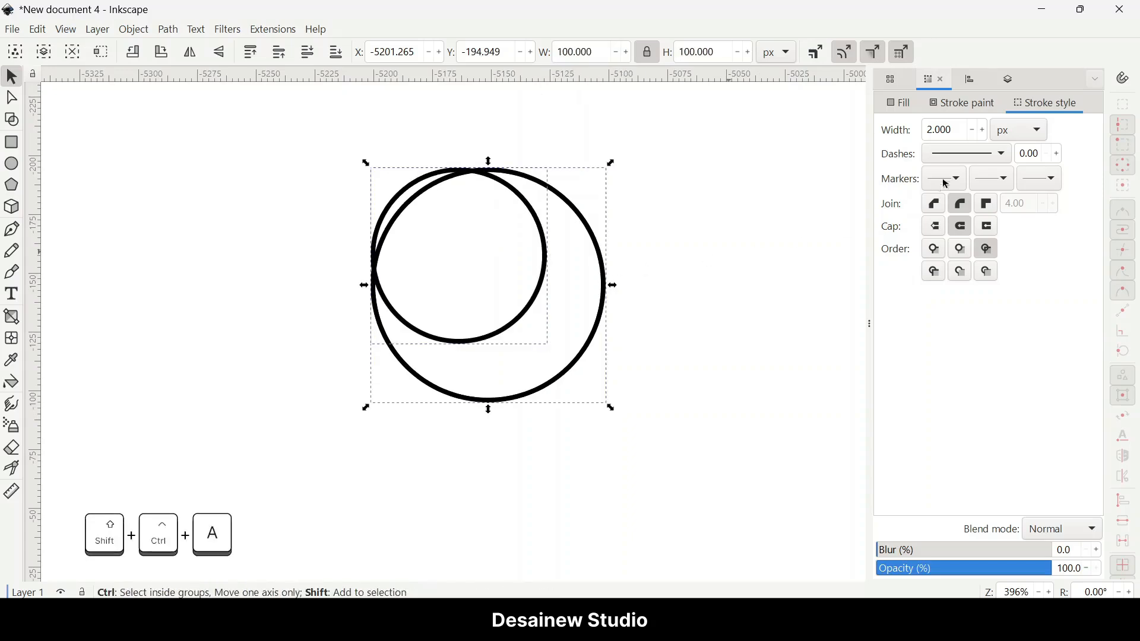
left_click(975, 192)
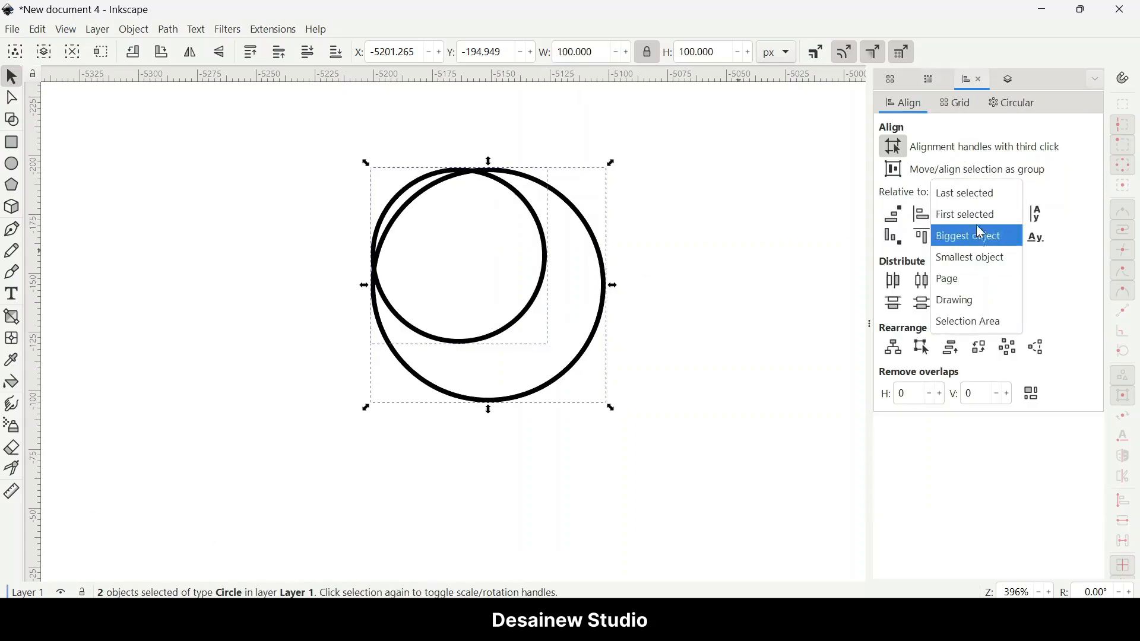
left_click(968, 191)
left_click(951, 215)
left_click(952, 237)
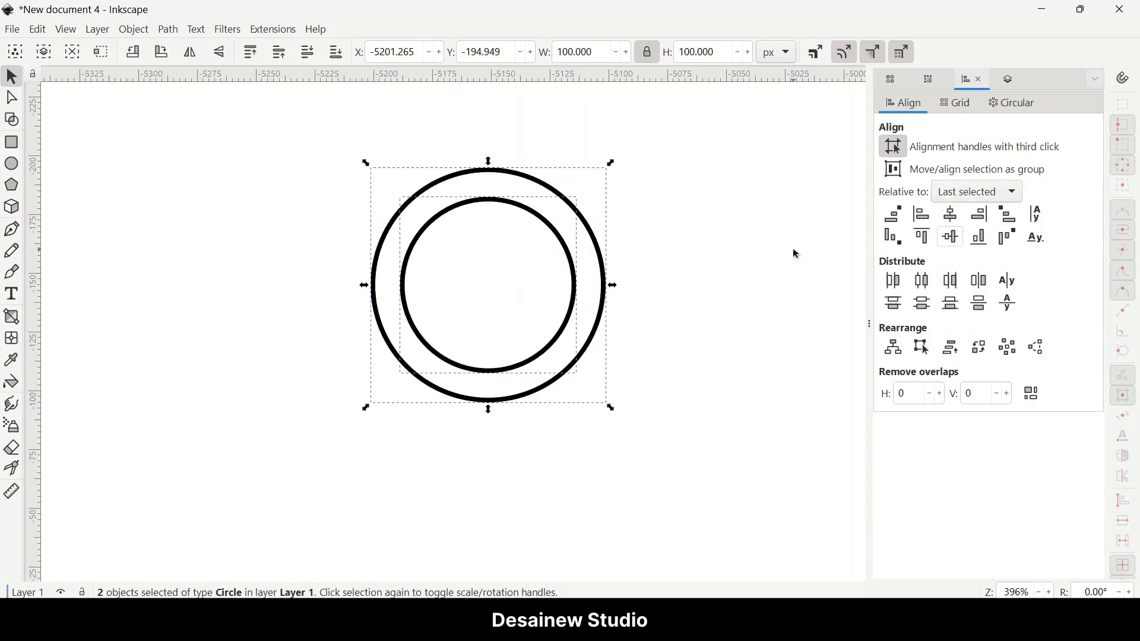
Step: Duplicate the 75 px circle and resize the copy to 50 × 50 px
left_click(619, 271)
left_click(570, 289)
key("ctrl+d")
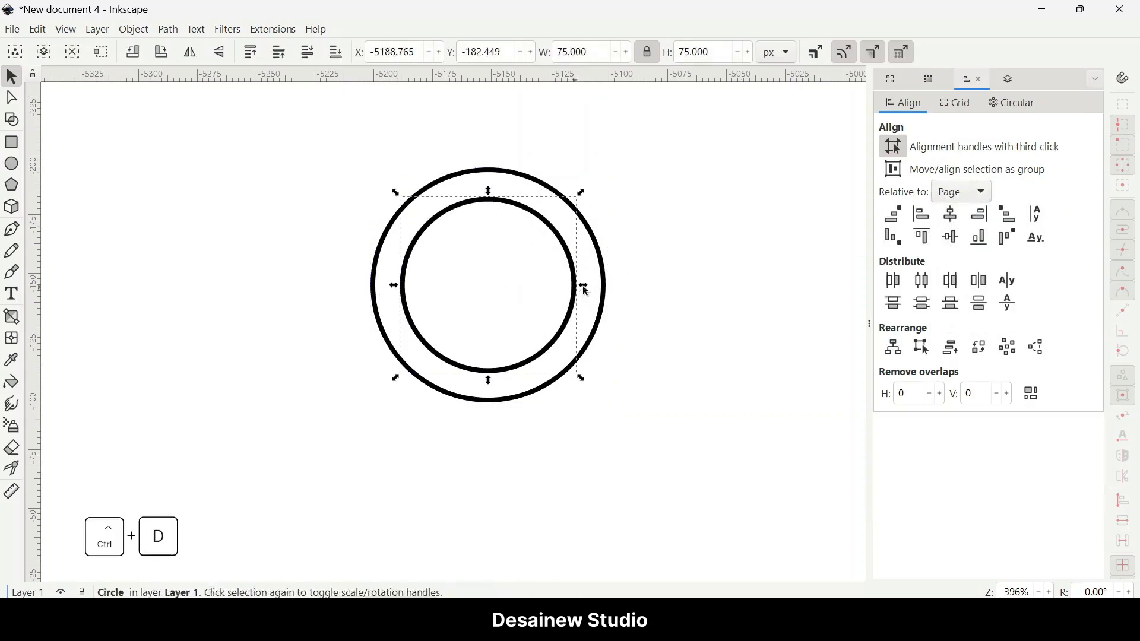
left_click(598, 52)
key("ctrl+a")
type("50")
key("Return")
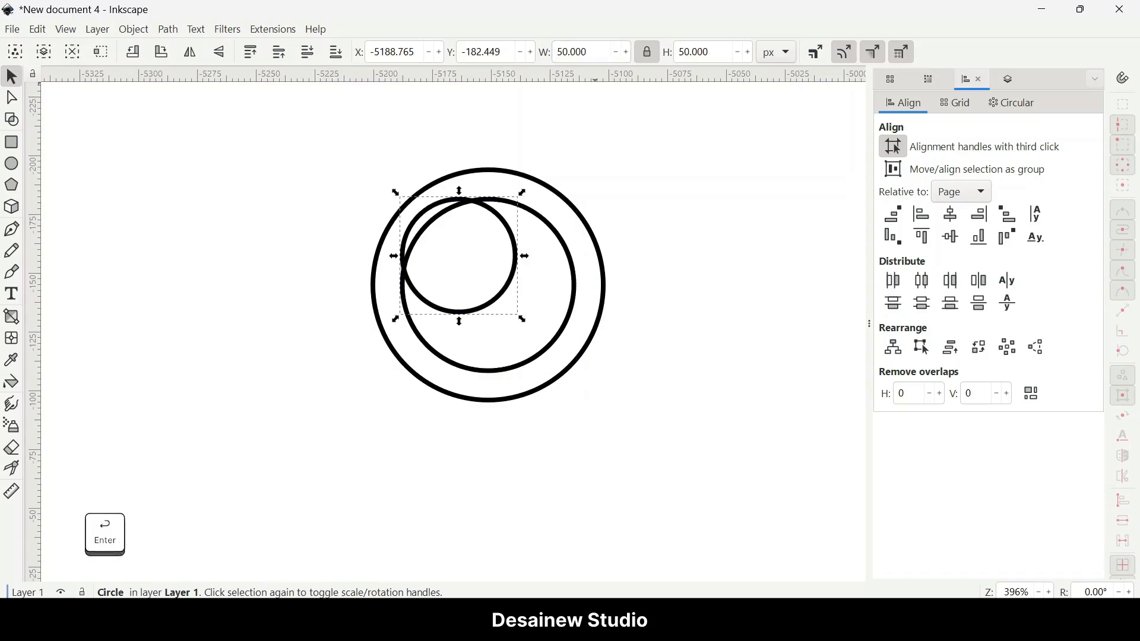
Step: Center the 50 px circle within the 75 px circle on both axes
left_click(576, 275, "shift")
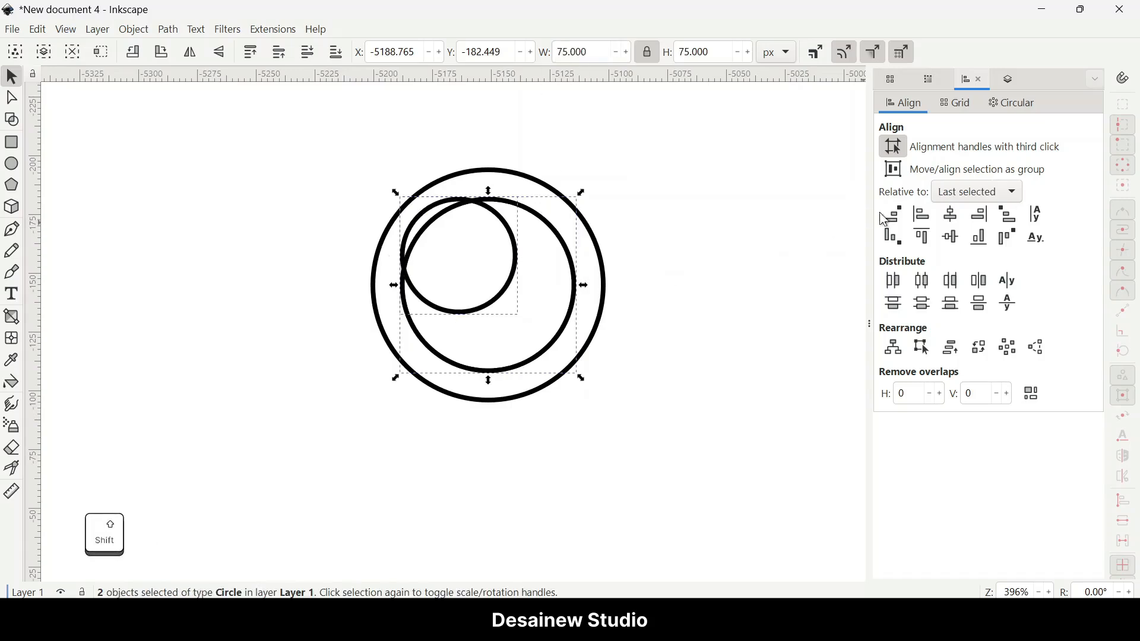
left_click(950, 216)
left_click(951, 237)
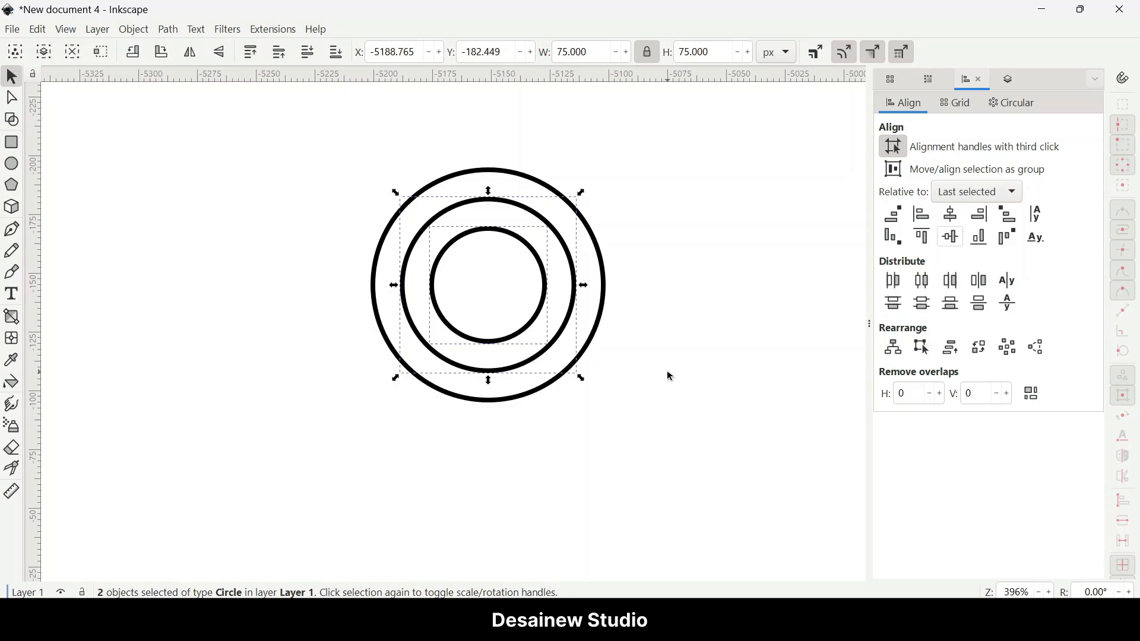
Step: Turn on snapping, duplicate all three concentric circles, and move the copy straight down so it overlaps the originals
left_click_drag(680, 428, 298, 137)
left_click(1128, 82)
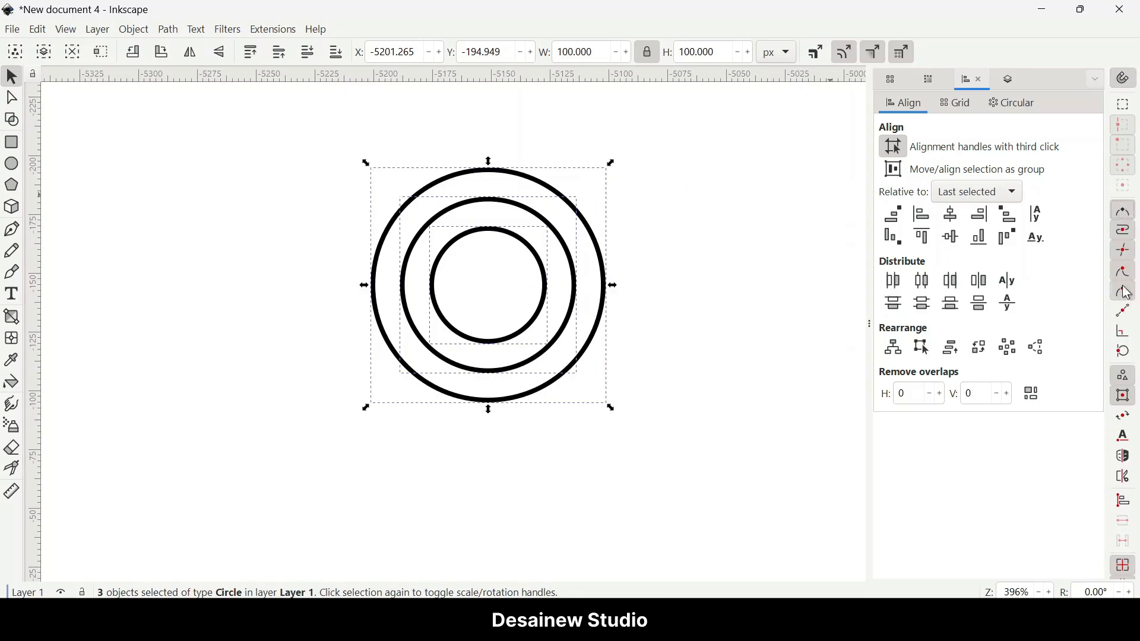
key("ctrl+d")
left_click_drag(494, 192, 490, 318)
scroll(499, 410, "down", 2)
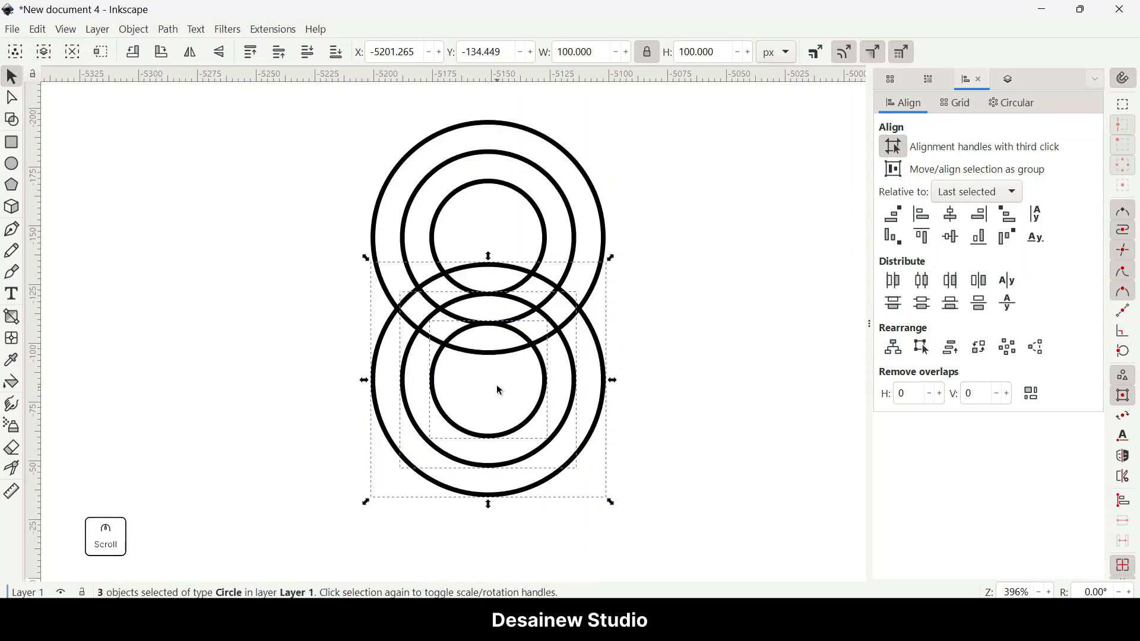
scroll(499, 357, "up", 4)
mouse_move(540, 274)
left_mouse_down()
mouse_move(547, 254)
mouse_move(550, 264)
left_mouse_up()
scroll(510, 296, "down", 3)
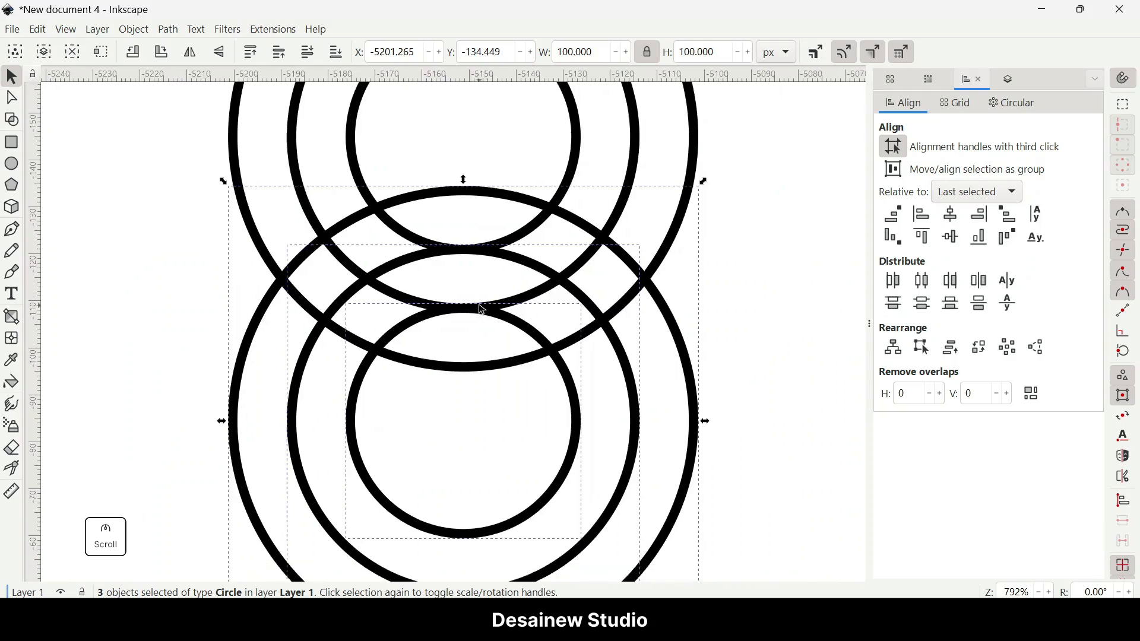
Step: Draw two horizontal lines with the Pen tool, each from a circle set's center extending right past the outer ring
scroll(482, 298, "up", 1)
key("ctrl")
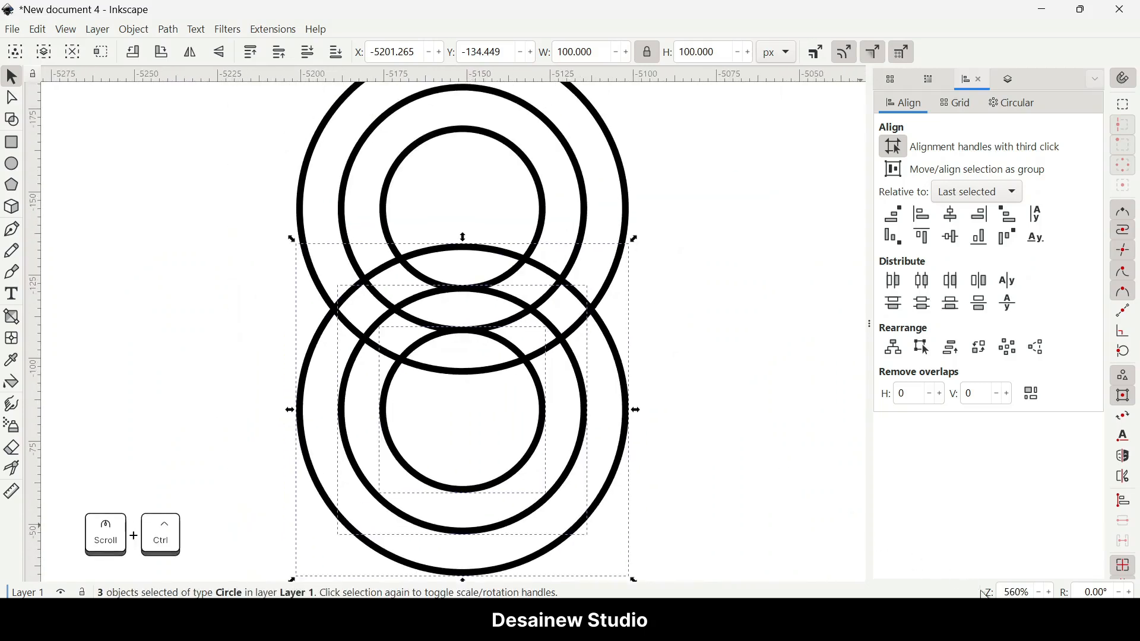
scroll(1016, 594, "down", 1)
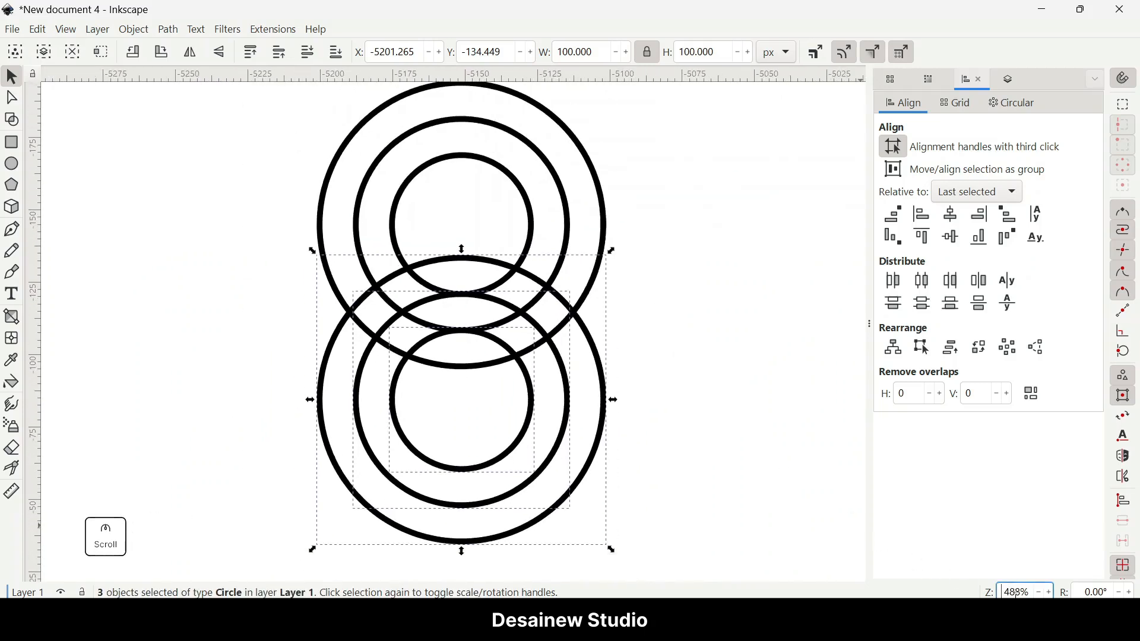
left_click(708, 458)
scroll(677, 462, "up", 1)
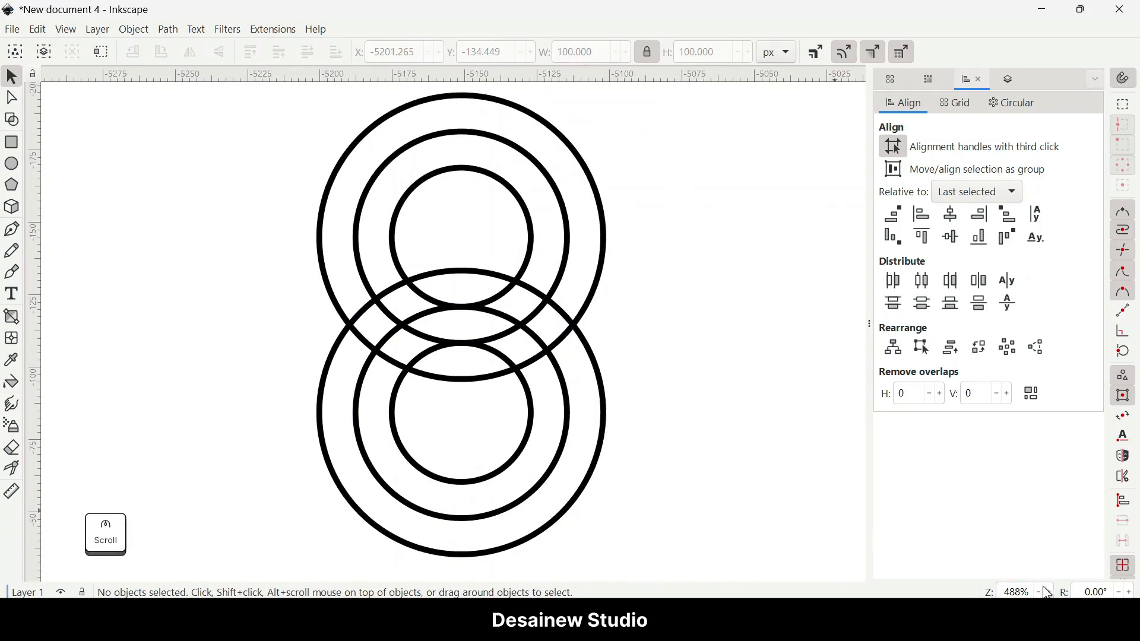
scroll(1016, 594, "down", 1)
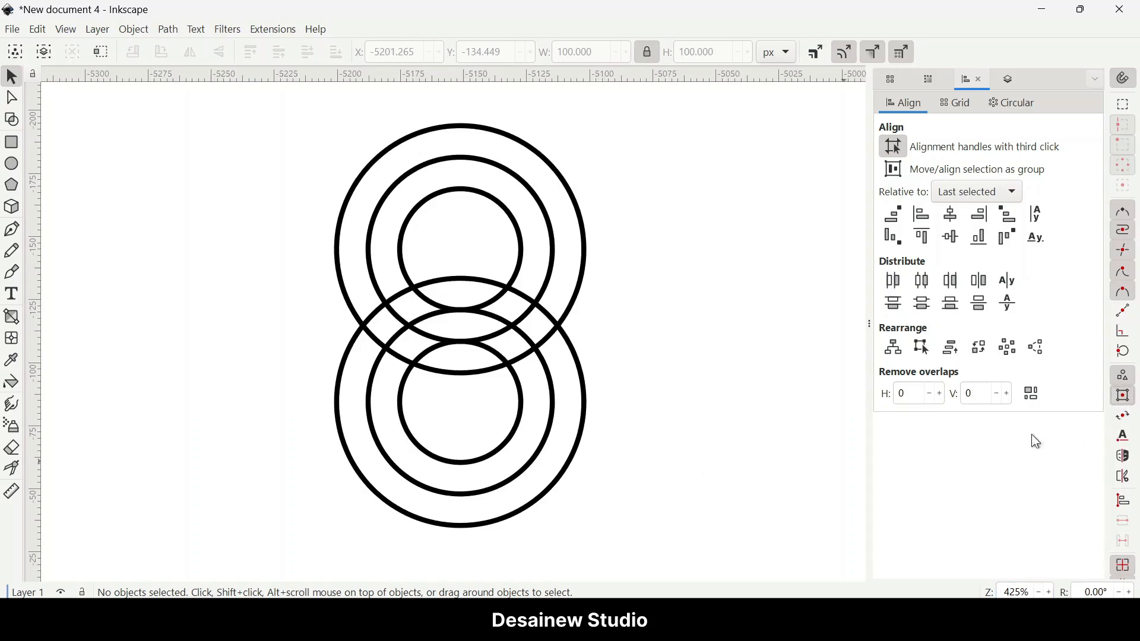
left_click(11, 231)
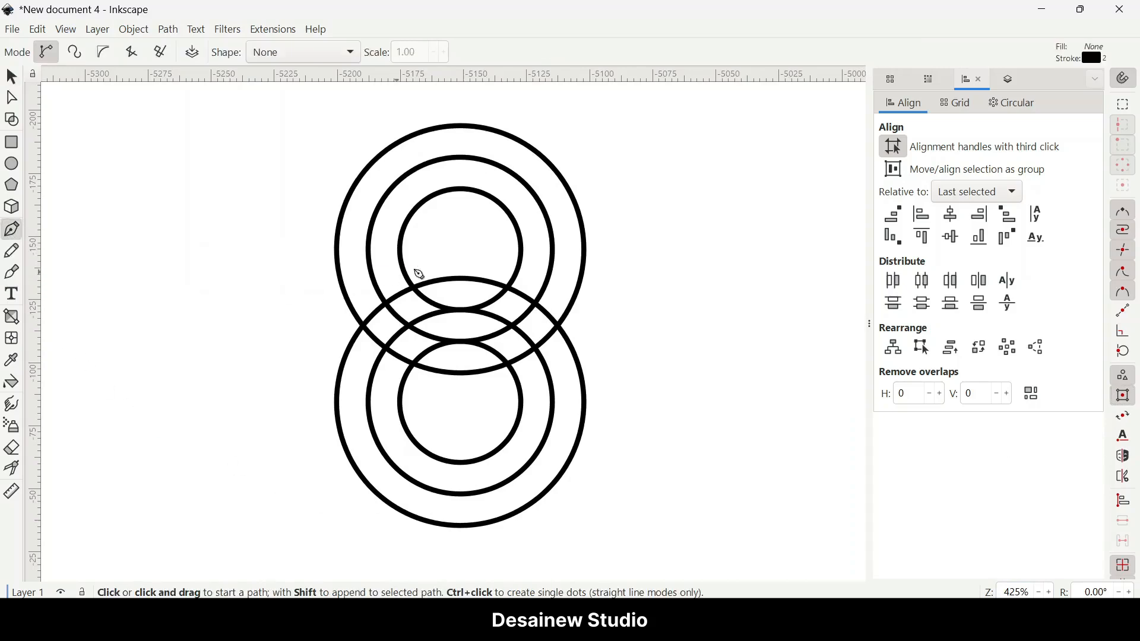
left_click(468, 249)
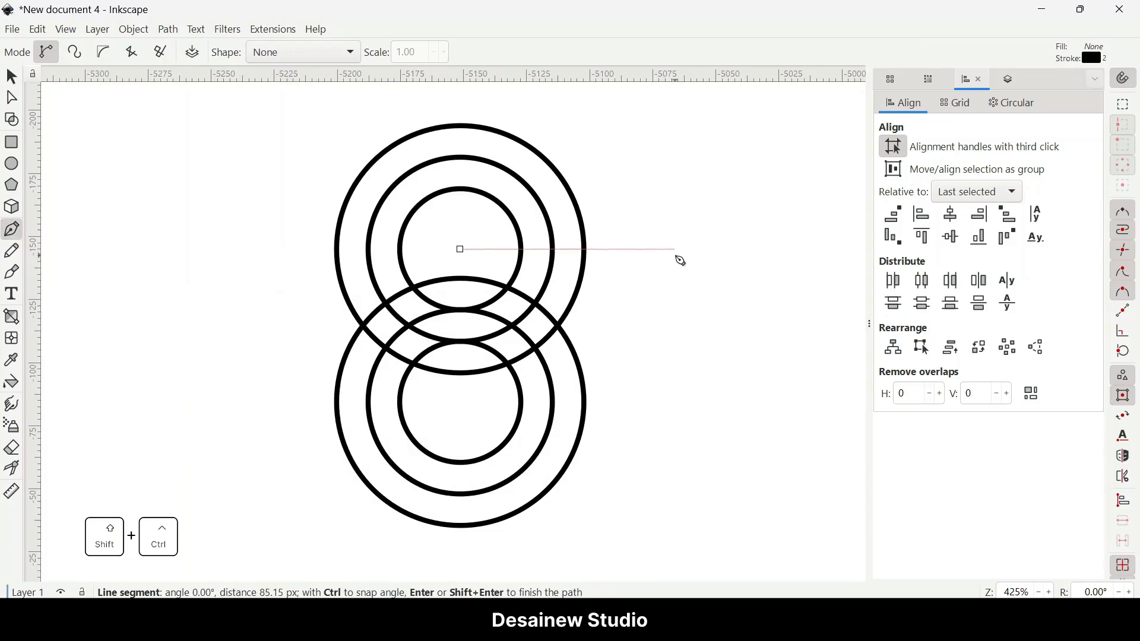
double_click(677, 249)
left_click(462, 403)
double_click(678, 402)
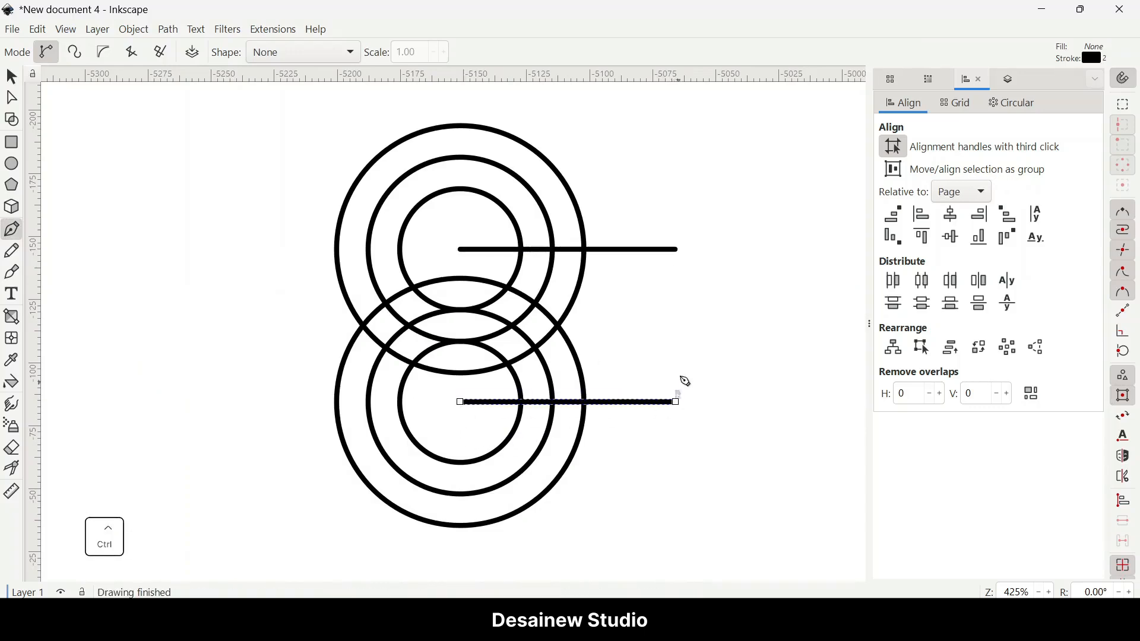
Step: Draw a path from the upper line's end back to the upper center, down to the lower center, and out to the lower line's end
left_click(676, 249)
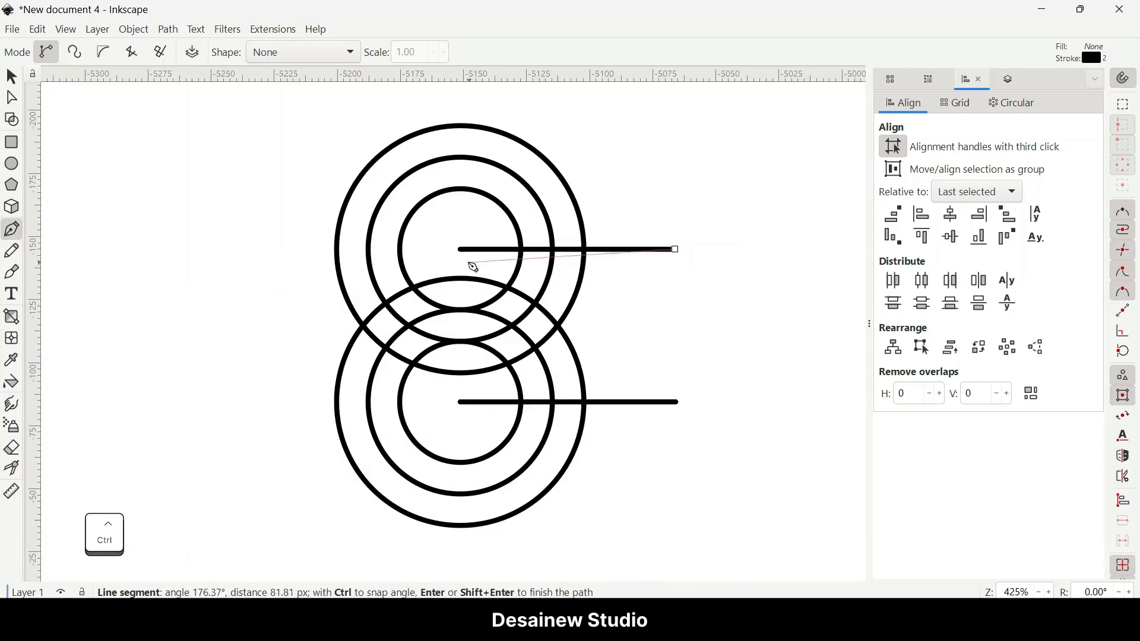
left_click(461, 250)
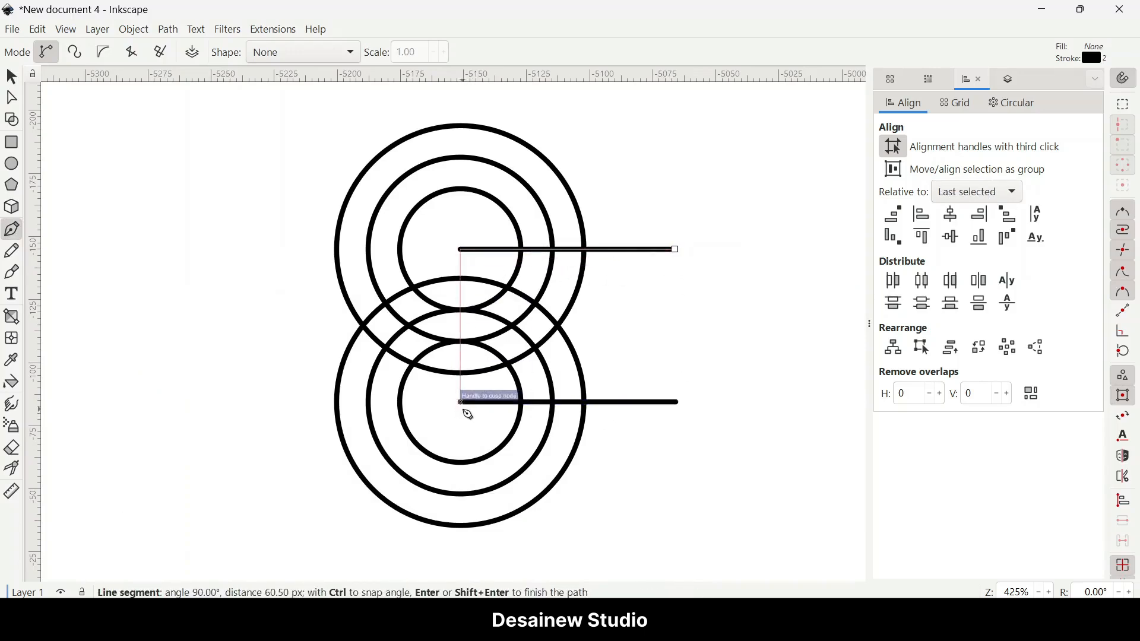
left_click(462, 403)
left_click(678, 403)
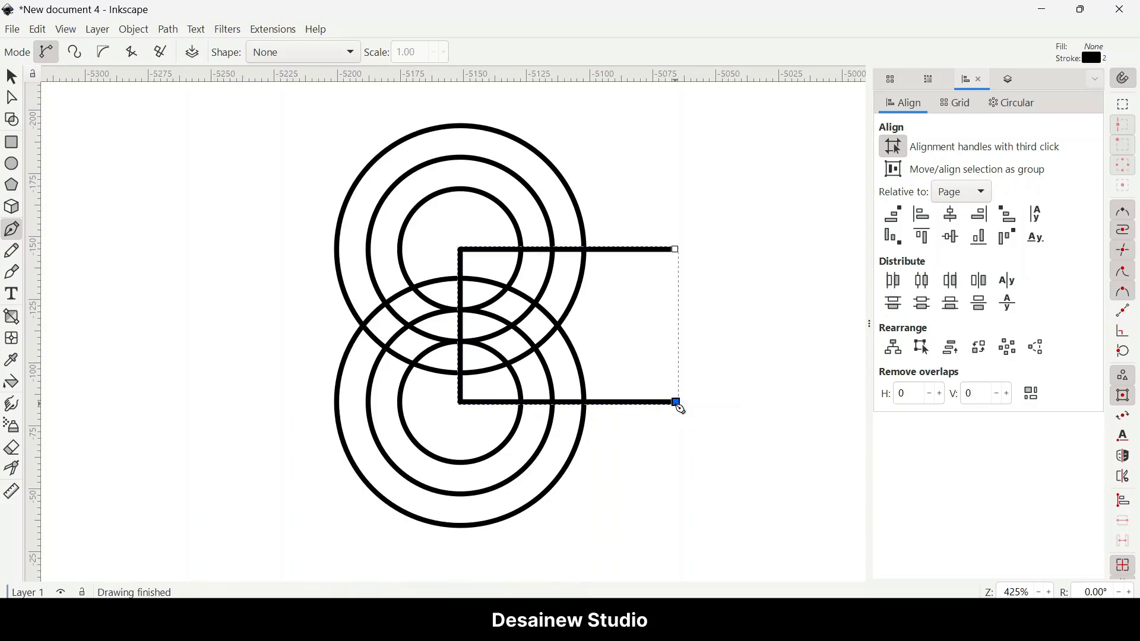
Step: Select the upper horizontal line and nudge it upward
left_click(19, 80)
left_click_drag(798, 277, 427, 228)
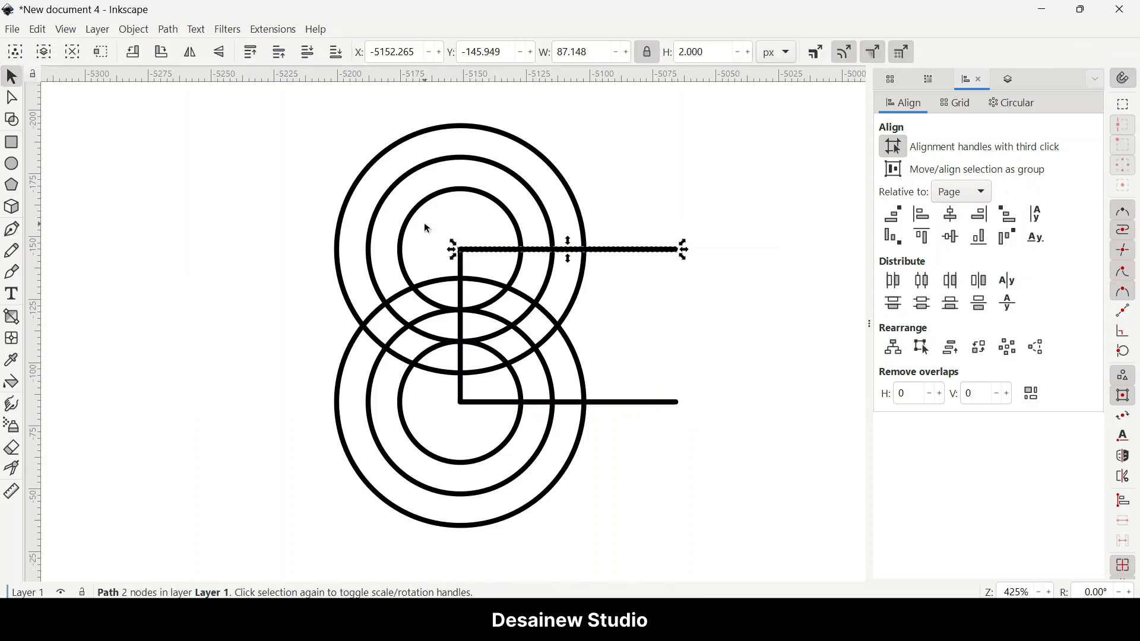
key("shift+Up")
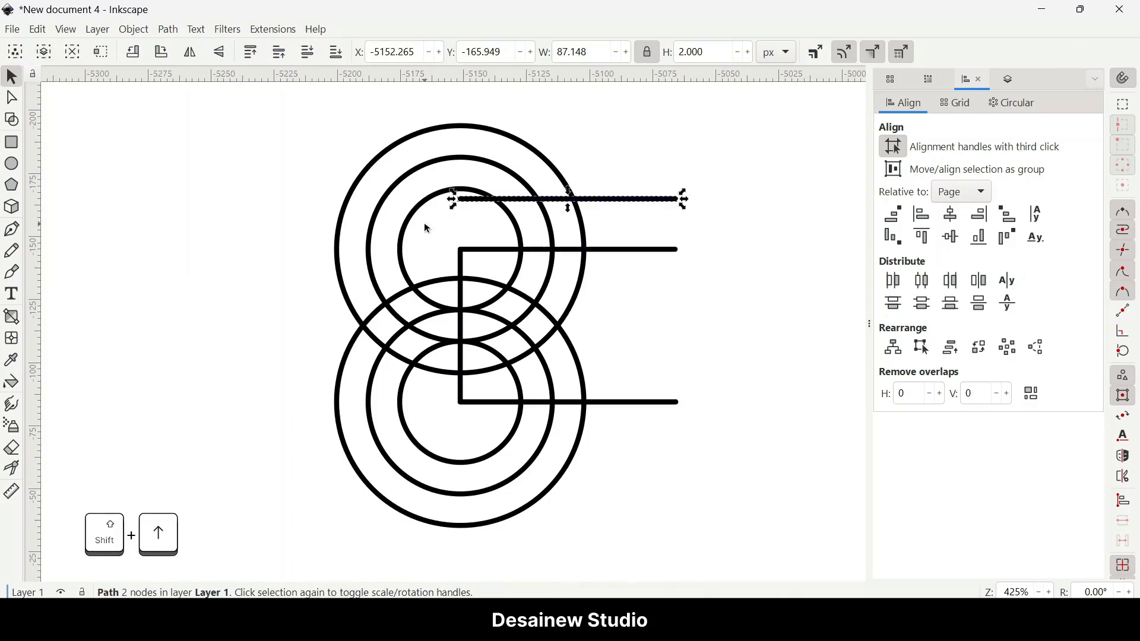
Step: Delete the nudged upper line copy, then select the lower line's duplicate, shift it down and delete it too
key("Delete")
left_click_drag(719, 455, 434, 397)
key("shift+Down")
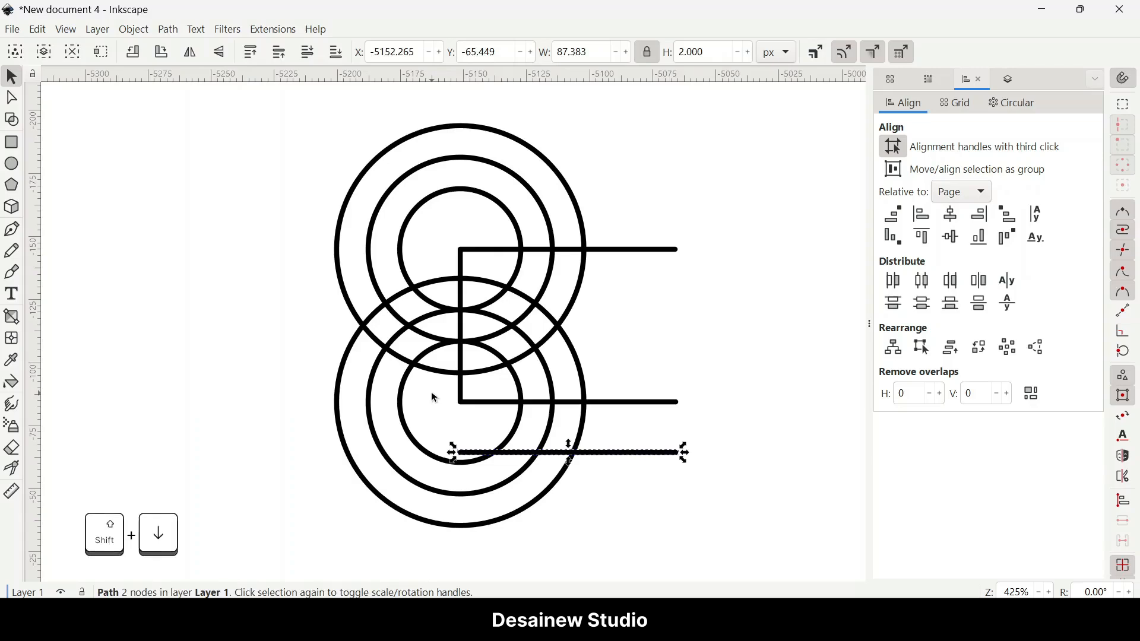
key("Delete")
Step: Select all the circles and lines and convert their strokes to paths
left_click_drag(276, 120, 730, 551)
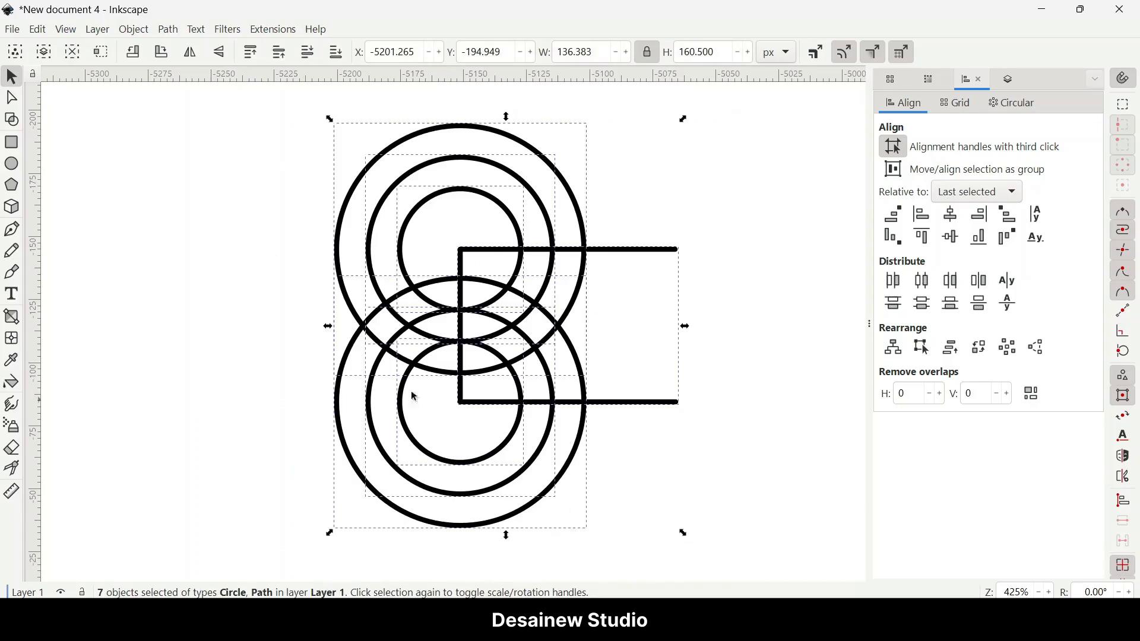
left_click(167, 31)
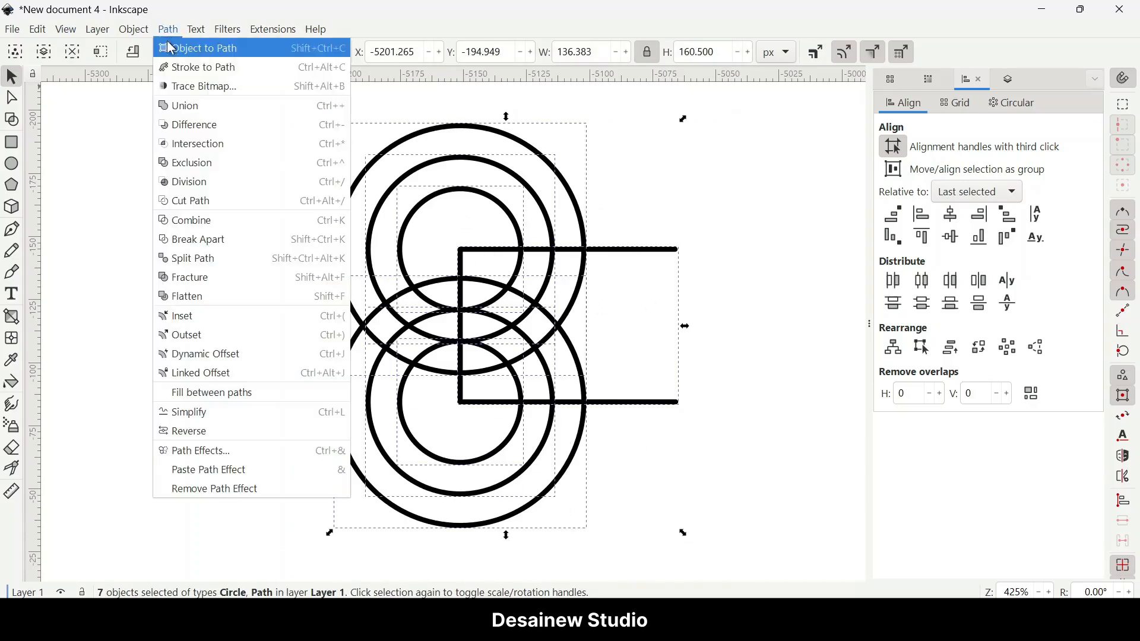
left_click(249, 69)
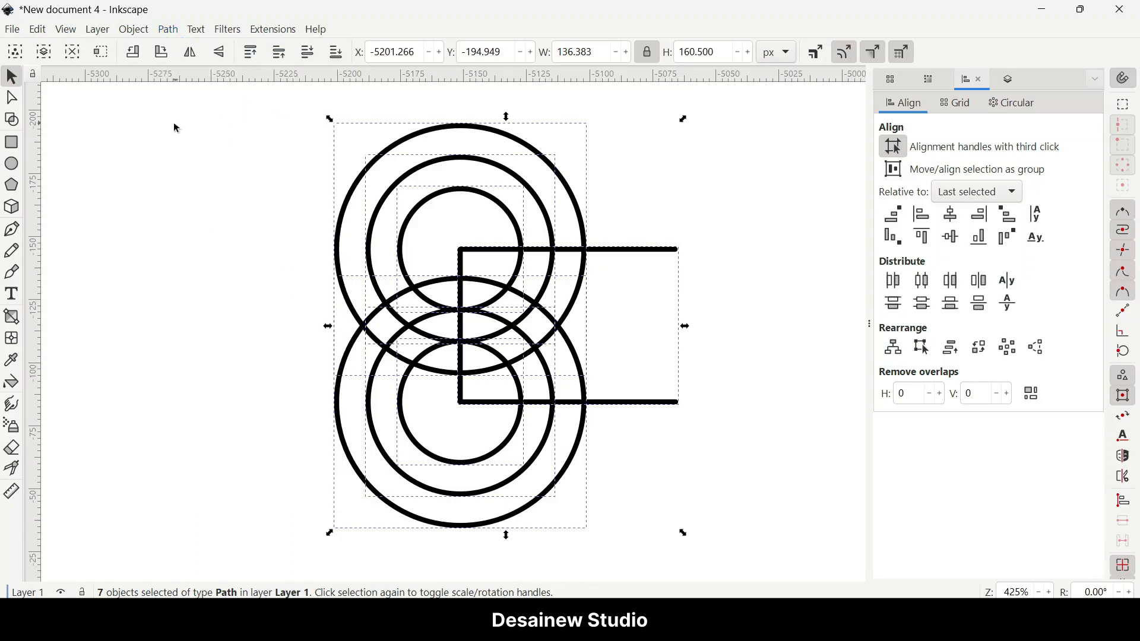
Step: With the Shape Builder, unite the fragments between the two horizontal lines right of the vertical line, and finish
left_click(13, 122)
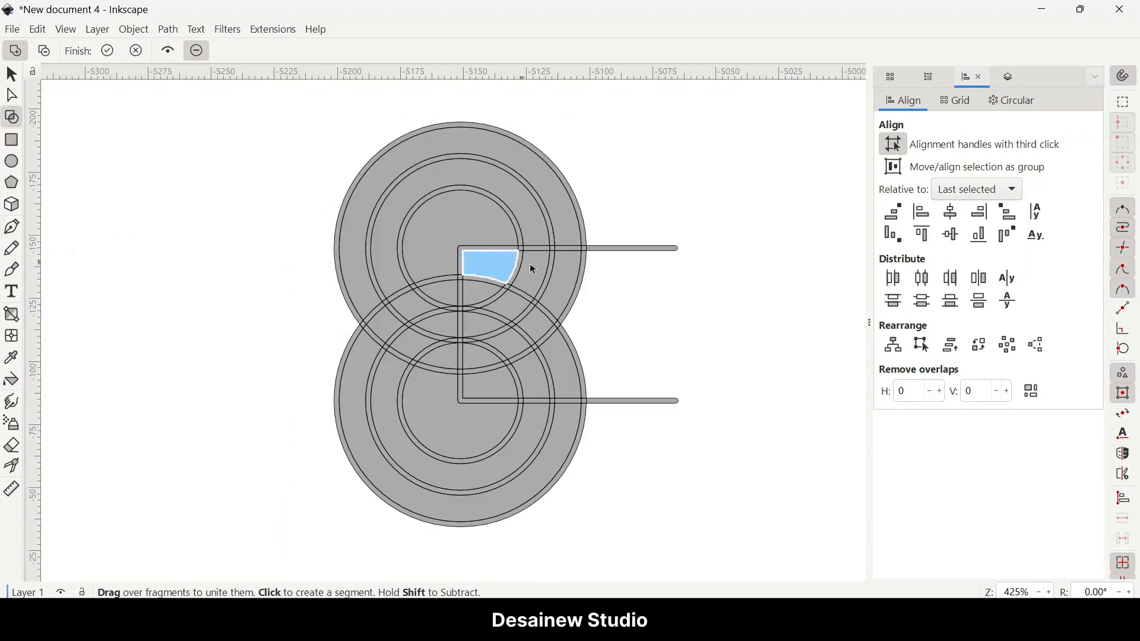
mouse_move(553, 280)
left_mouse_down()
mouse_move(495, 269)
mouse_move(480, 290)
mouse_move(536, 325)
mouse_move(558, 357)
mouse_move(537, 374)
mouse_move(510, 344)
mouse_move(480, 357)
mouse_move(485, 377)
mouse_move(488, 330)
left_mouse_up()
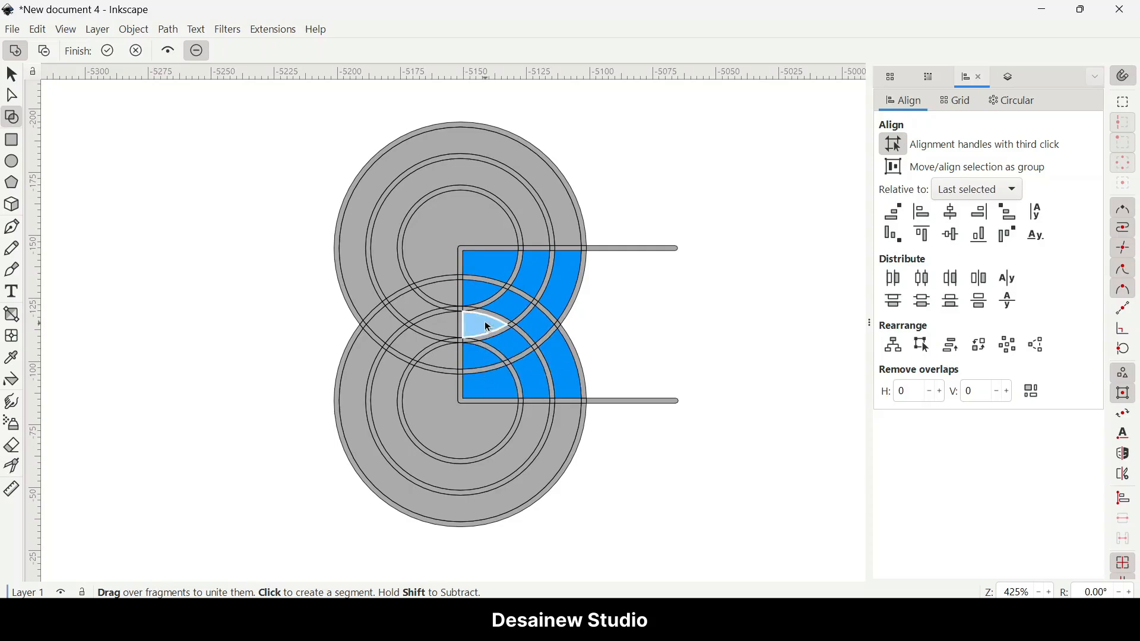
left_click(107, 51)
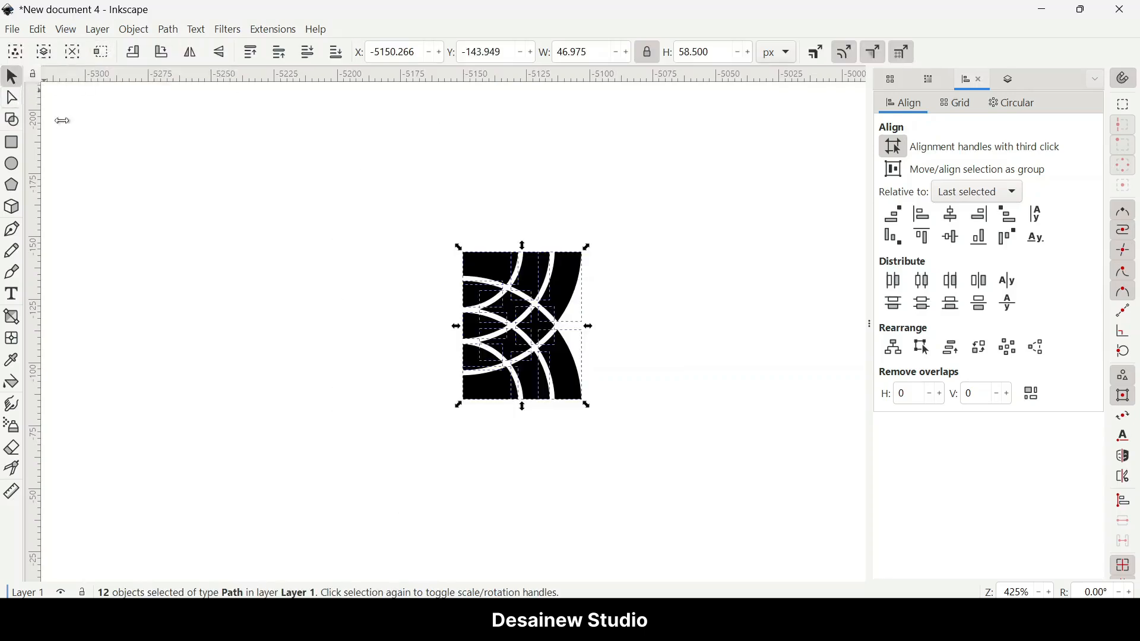
Step: Select all the resulting pieces and combine them into one shape with Union
left_click(423, 212)
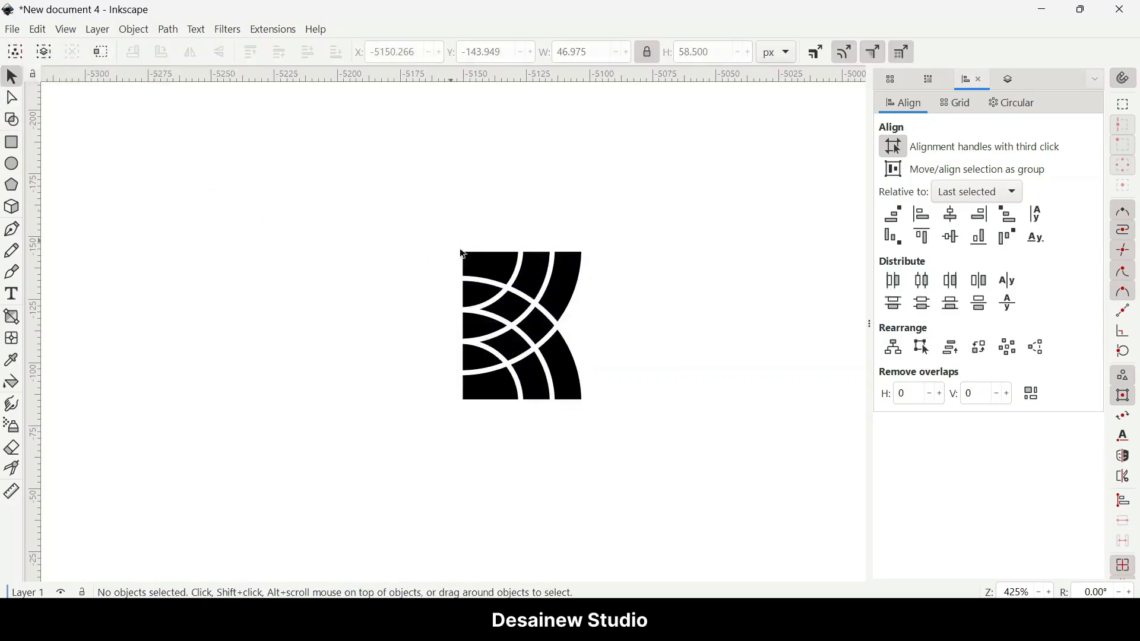
left_click(491, 270)
left_click_drag(382, 202, 653, 481)
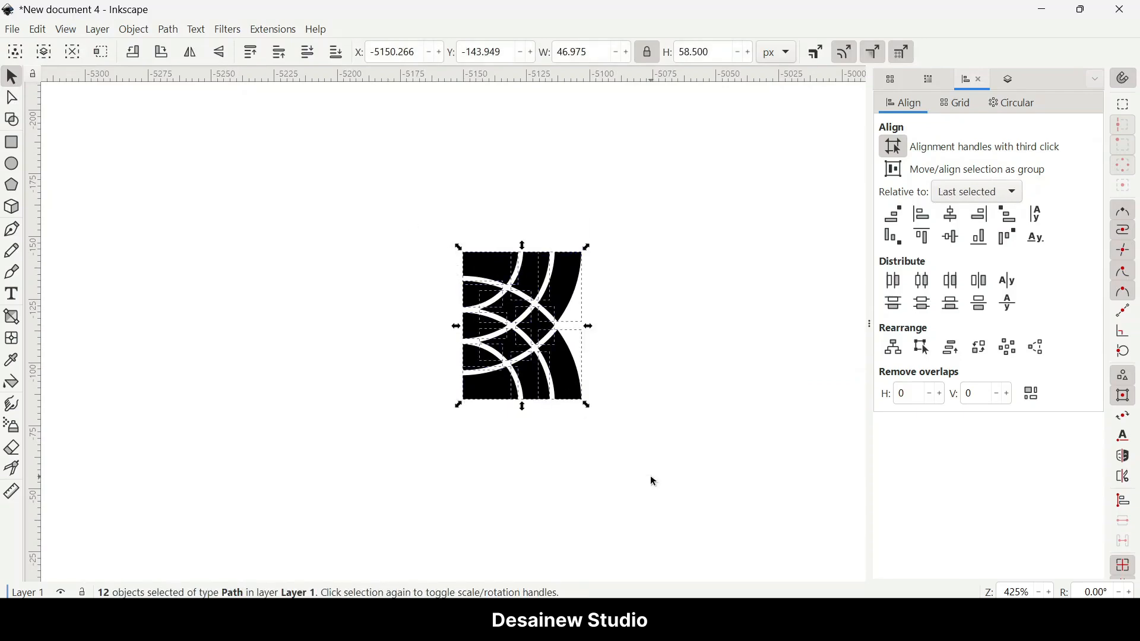
left_click(169, 30)
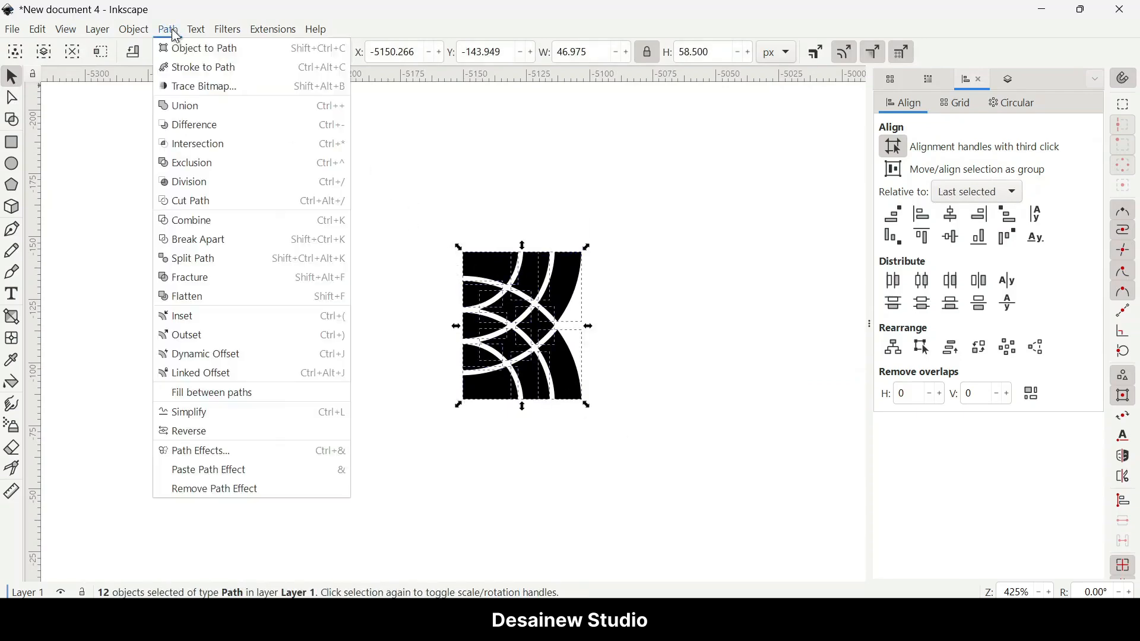
left_click(198, 107)
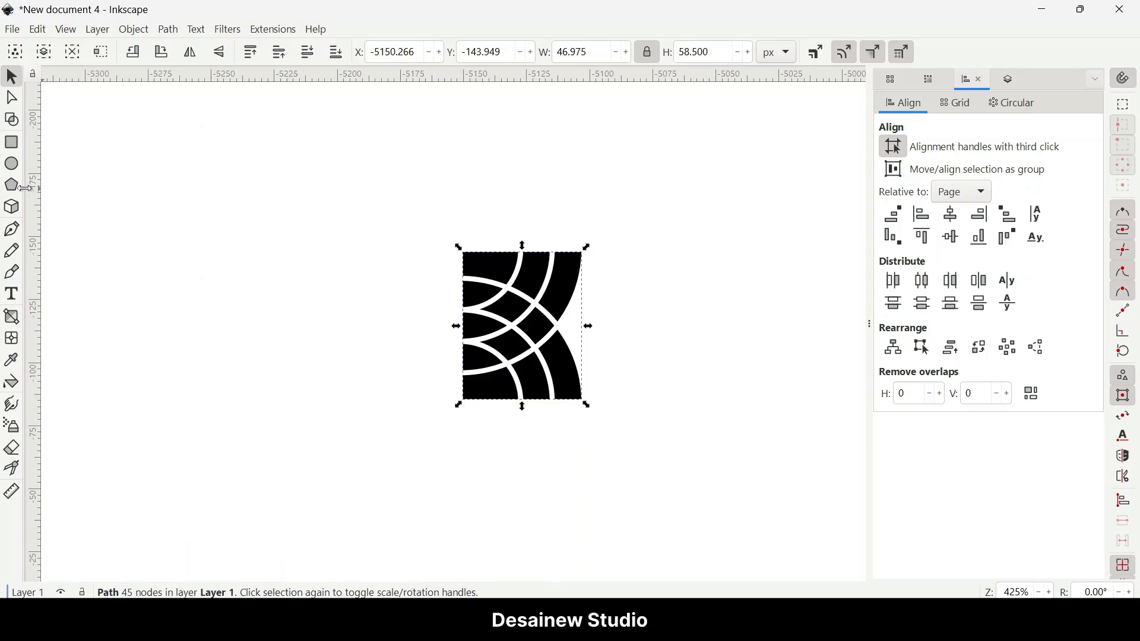
Step: Draw a small circle about 7.5 px wide beside the shape, give it a flat fill and no stroke
left_click(13, 165)
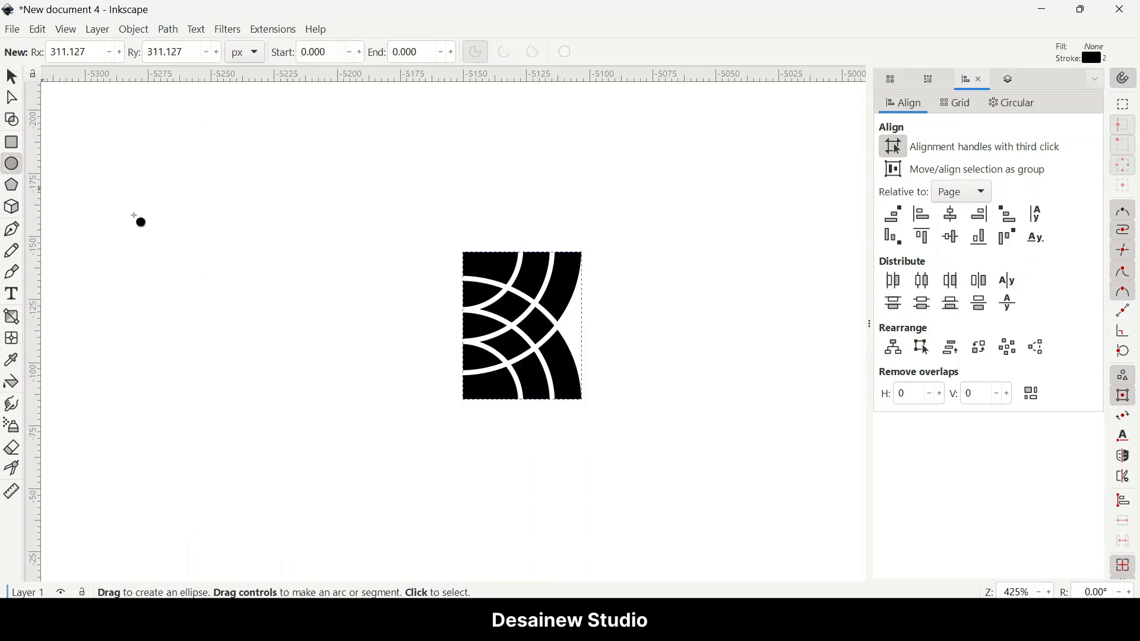
left_click_drag(623, 321, 633, 335)
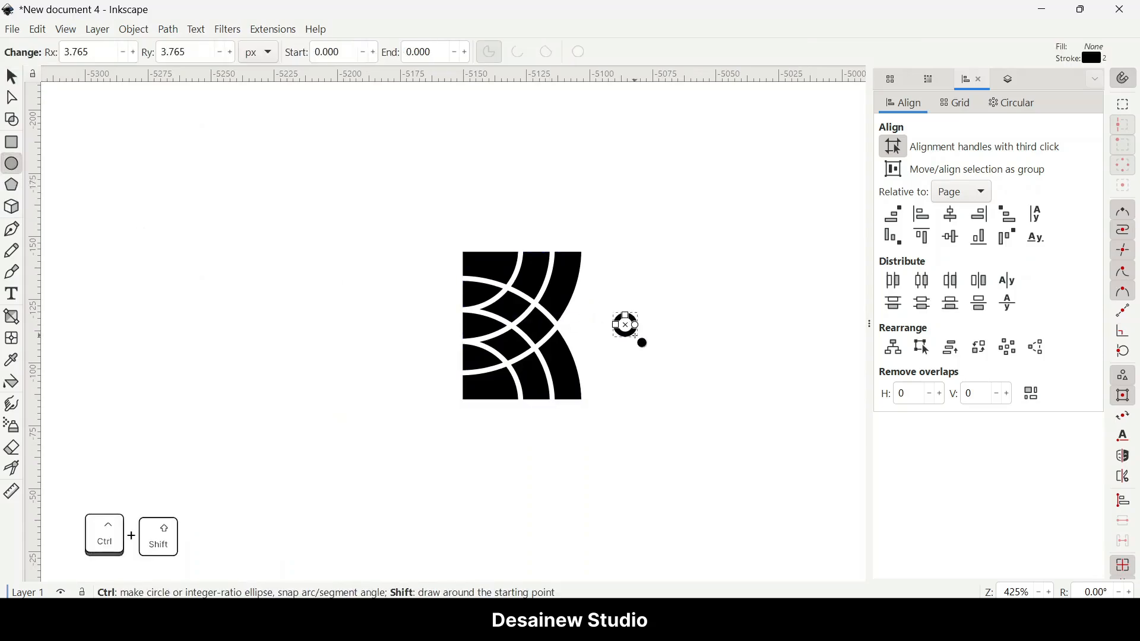
key("ctrl+shift+f")
left_click(908, 107)
left_click(908, 126)
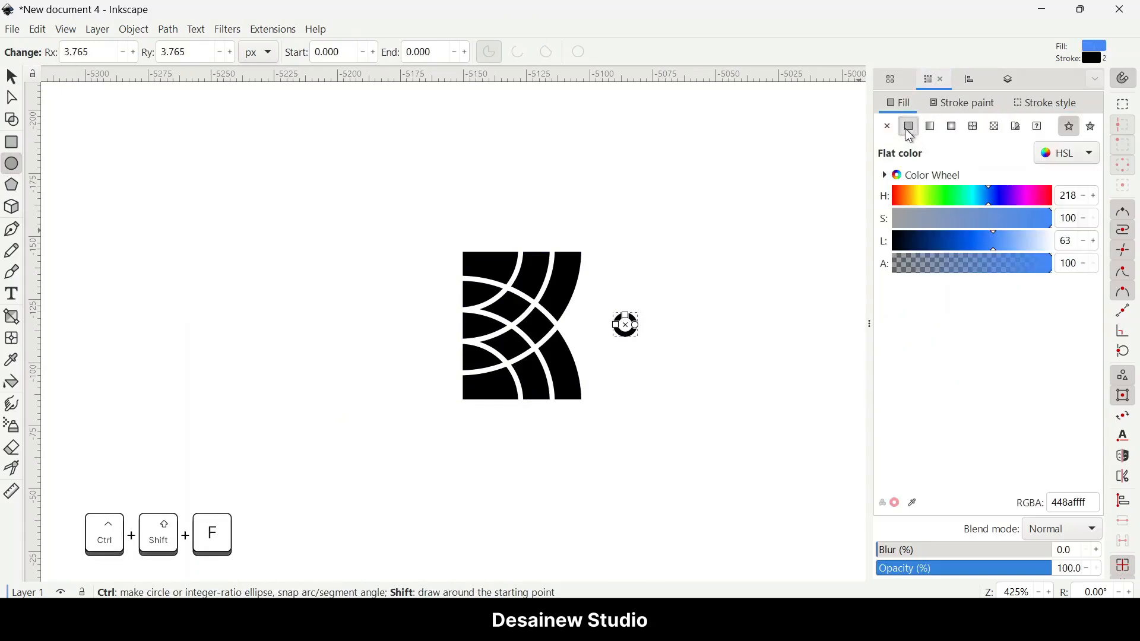
left_click(950, 113)
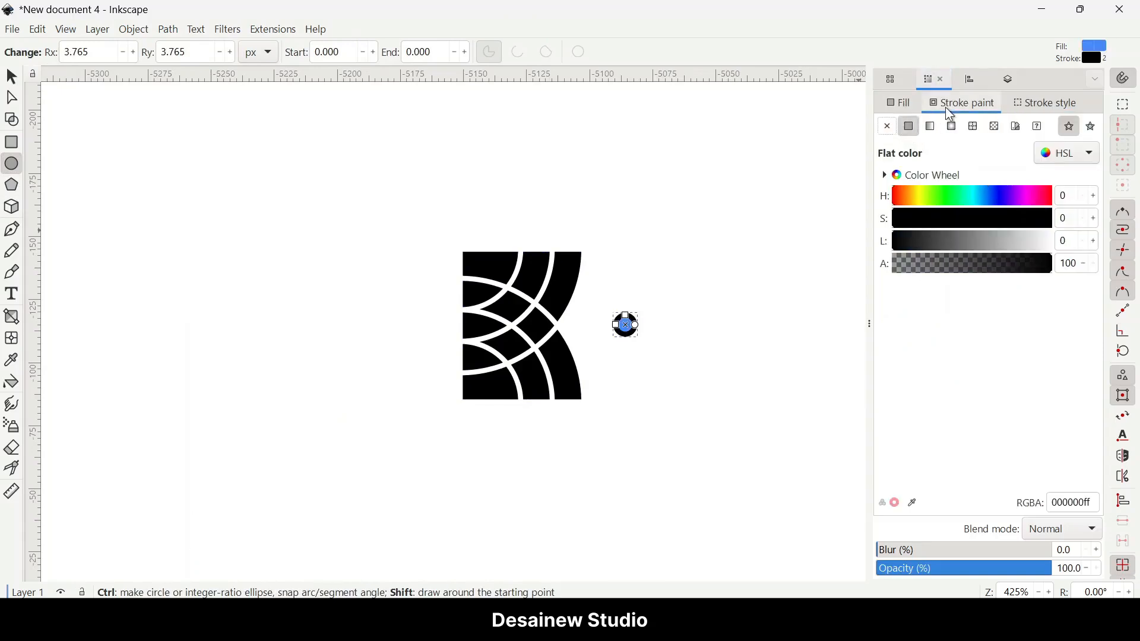
left_click(887, 126)
left_click(12, 77)
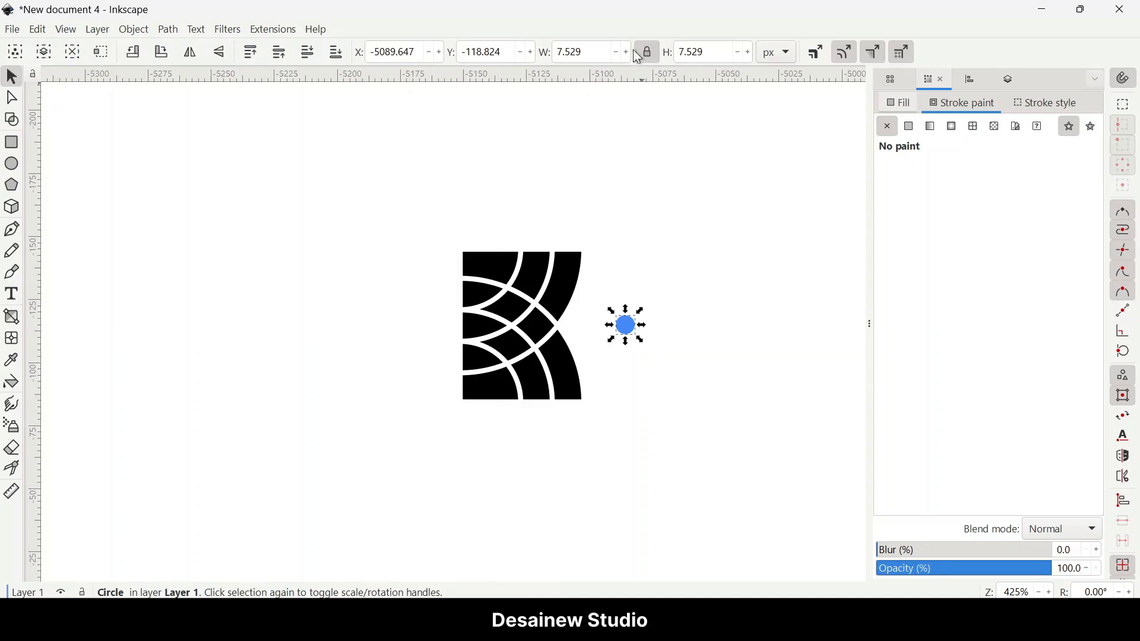
Step: Scale the circle to 3 px wide with locked proportions and move it into the shape's central diamond opening
left_click(596, 54)
key("ctrl+a")
type("3")
key("Return")
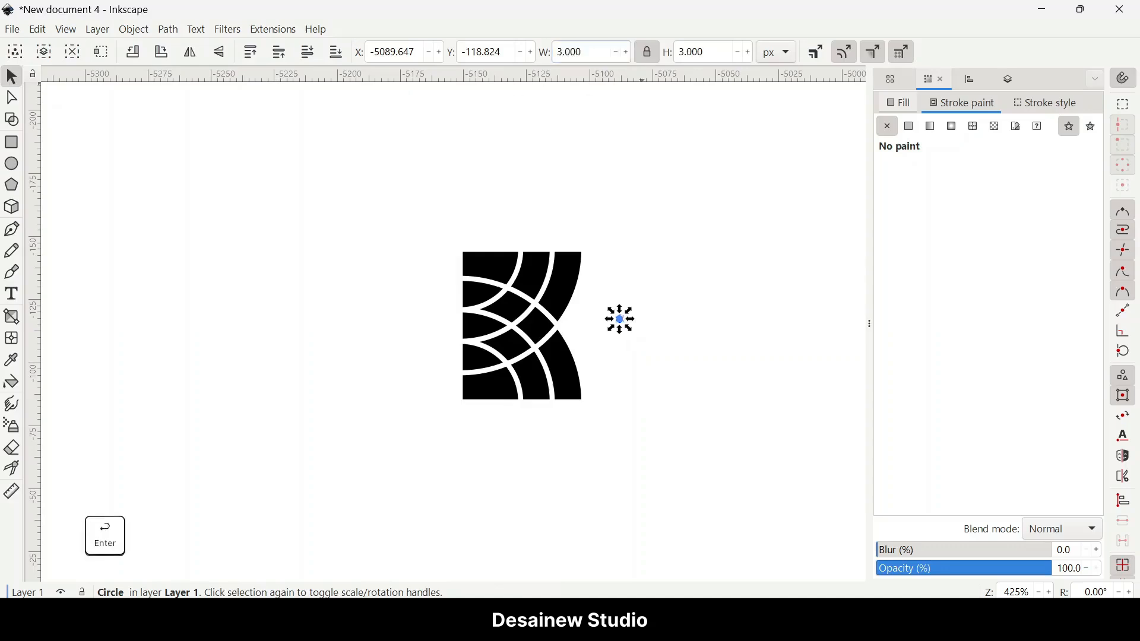
scroll(587, 319, "up", 2)
left_click_drag(650, 321, 482, 329)
Step: Set the circle's width and height to 3.5 px
left_click(606, 51)
key("ctrl+a")
type("4")
key("Return")
left_click(594, 51)
key("ctrl+a")
type("3")
scroll(561, 53, "up", 1)
key("ctrl+a")
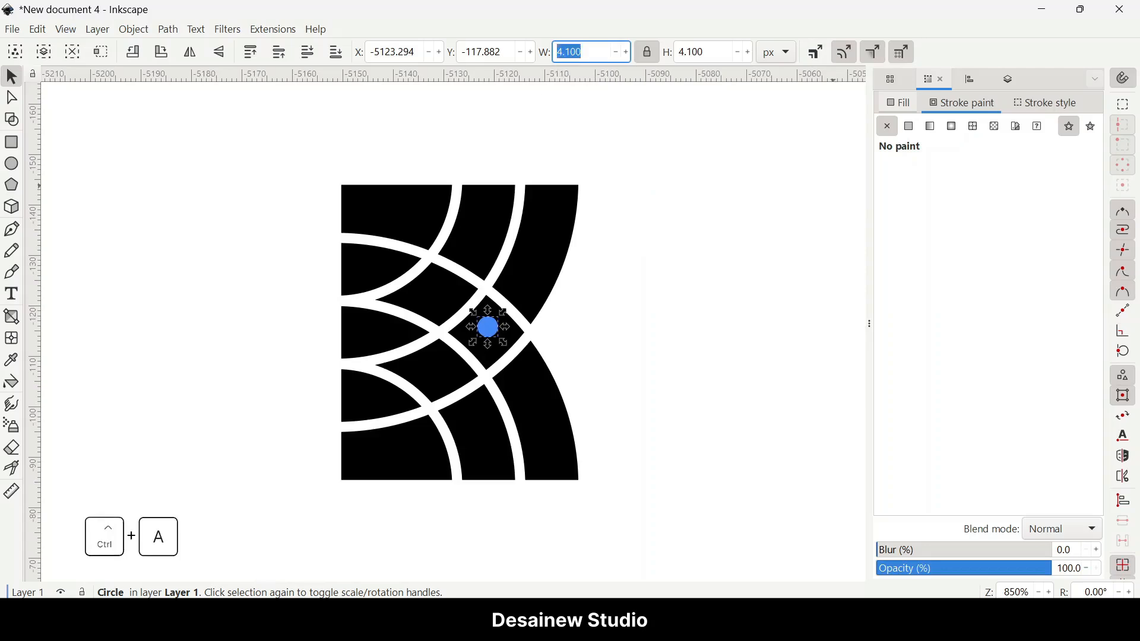
type("3.5")
key("Return")
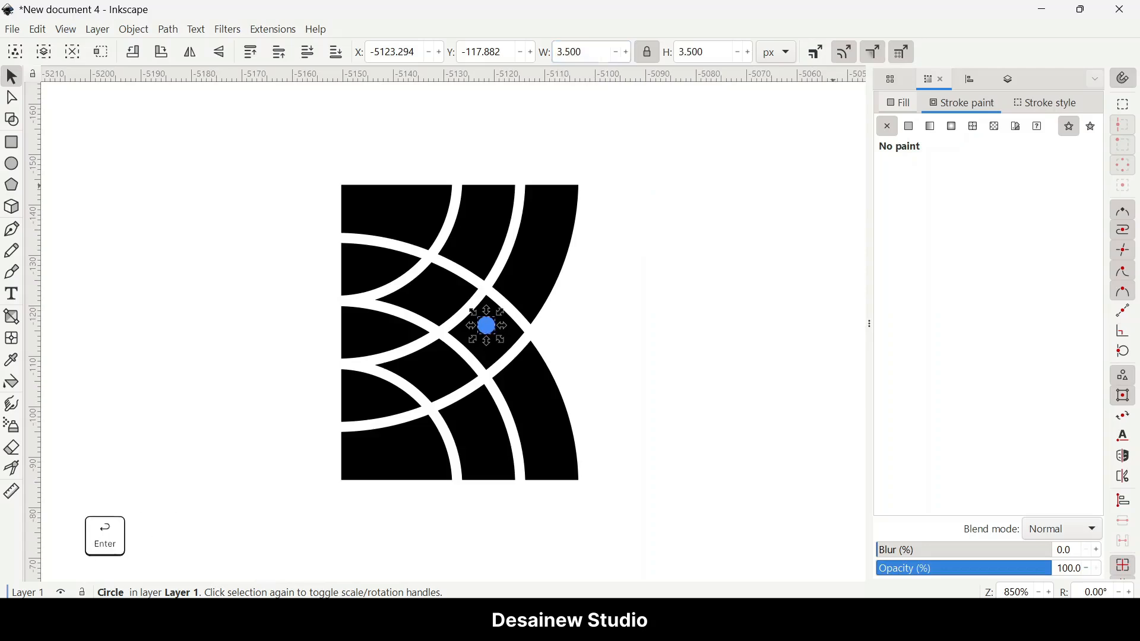
Step: Center the circle precisely inside the diamond opening
scroll(482, 339, "up", 3)
left_click_drag(483, 340, 479, 327)
scroll(479, 326, "down", 3)
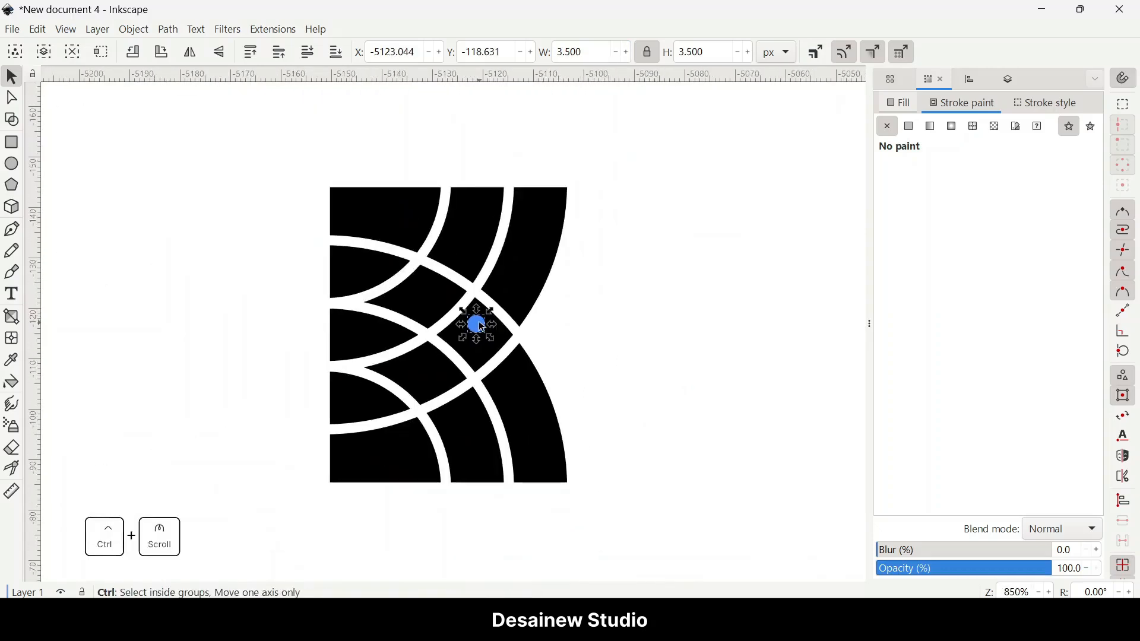
Step: Add the main shape to the selection and cut the circle out of it with Difference
left_click(527, 269, "shift")
left_click(162, 34)
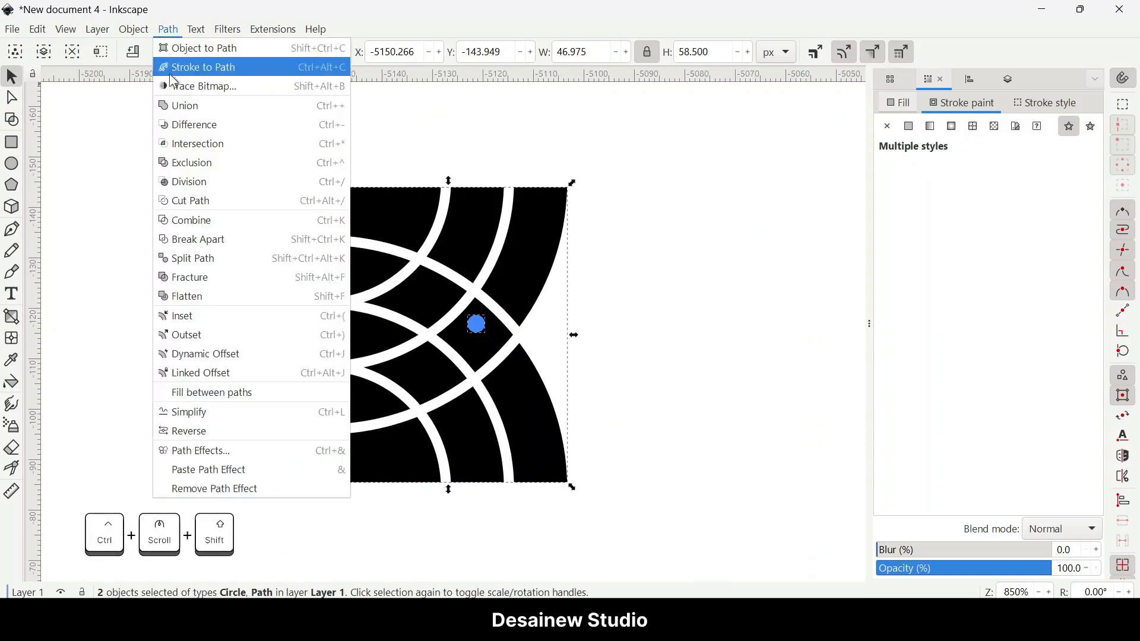
left_click(187, 123)
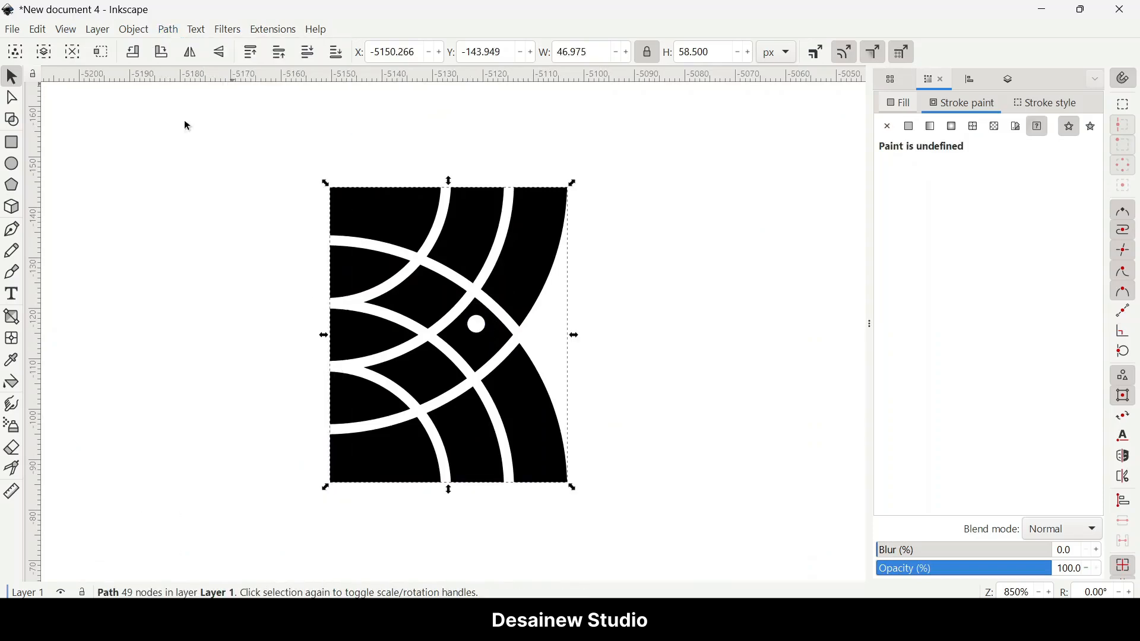
Step: Select the logo shape and fill it with the swatch brown 800
left_click(503, 266)
key("ctrl+shift+w")
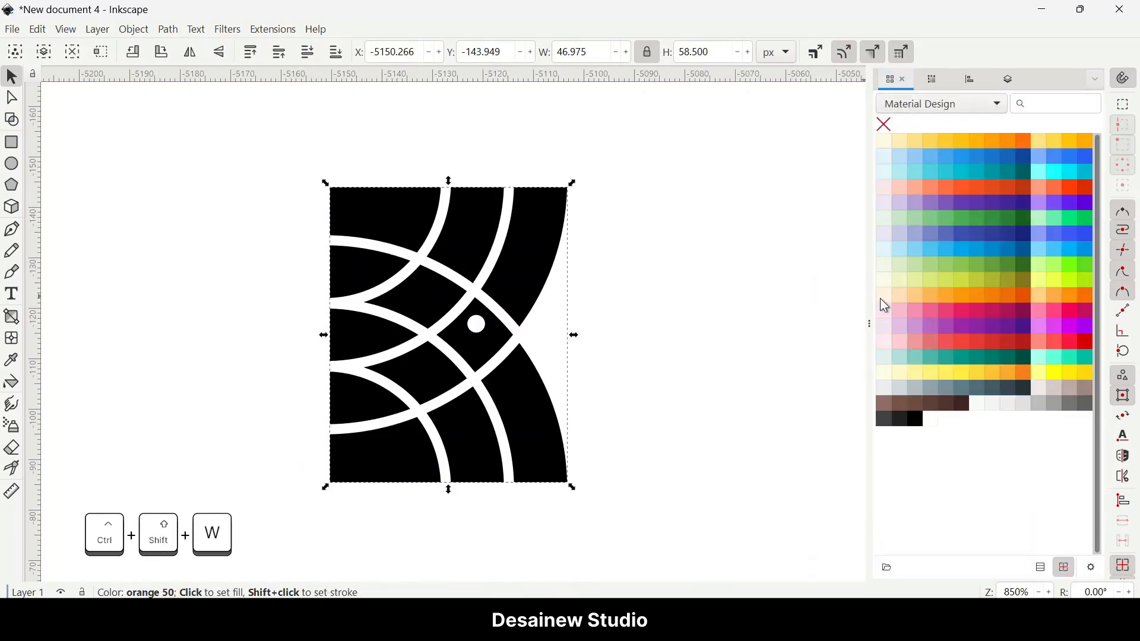
left_click(1023, 393)
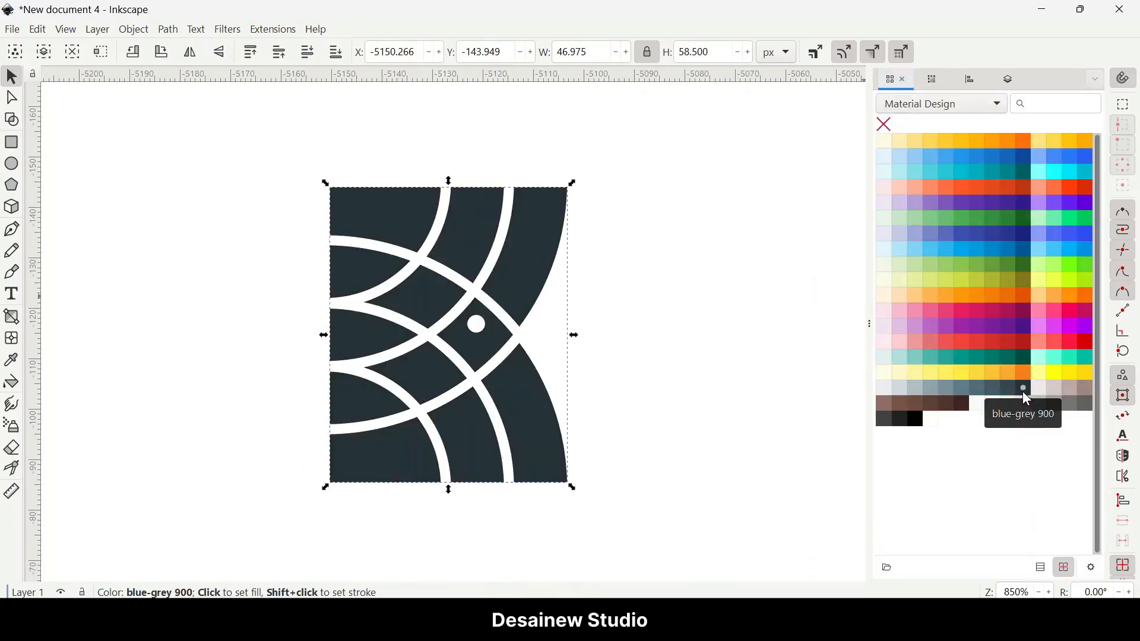
left_click(950, 404)
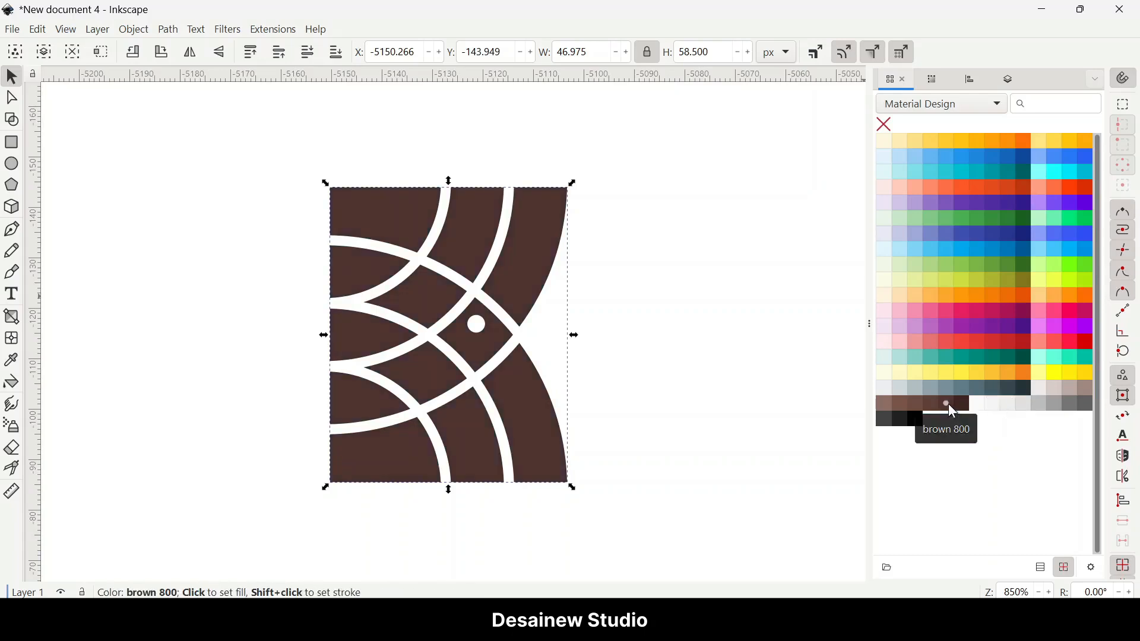
left_click_drag(628, 389, 635, 390)
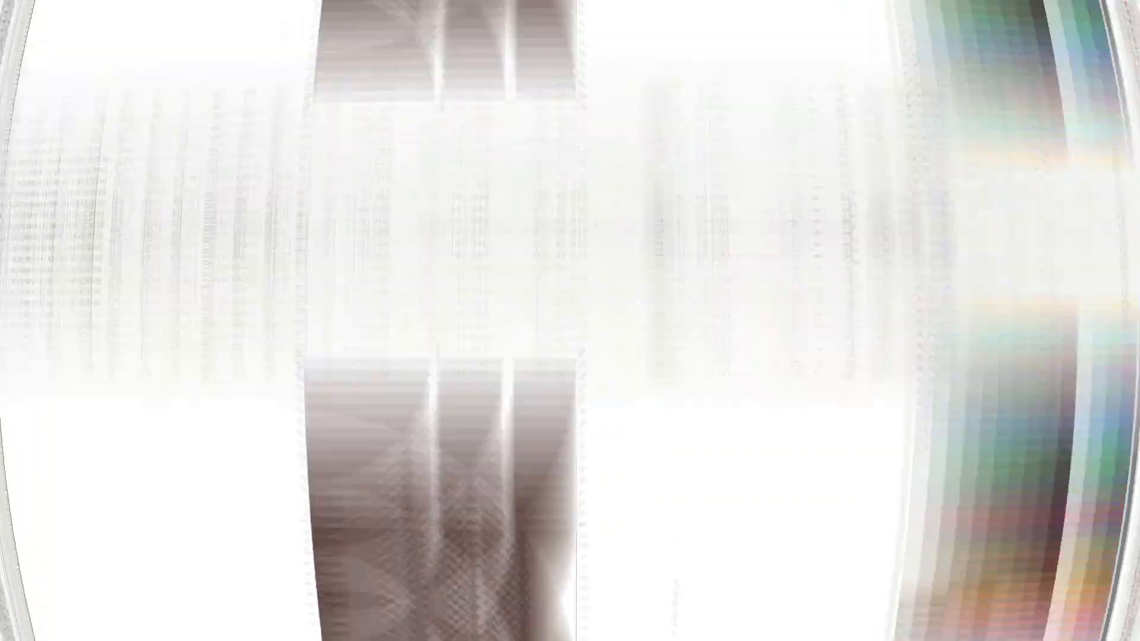